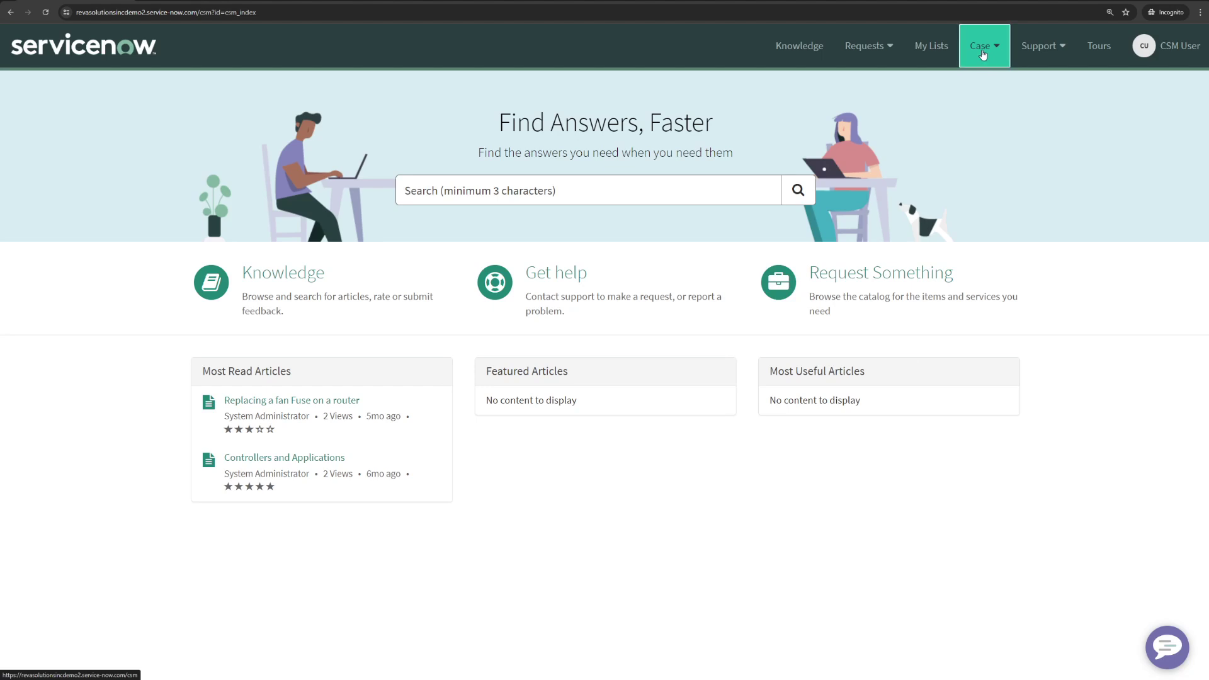
# Step: Start a new product support case for the asset 898-3823 - ACME KNS-ULTRA2200
pyautogui.click(983, 55)
pyautogui.click(907, 101)
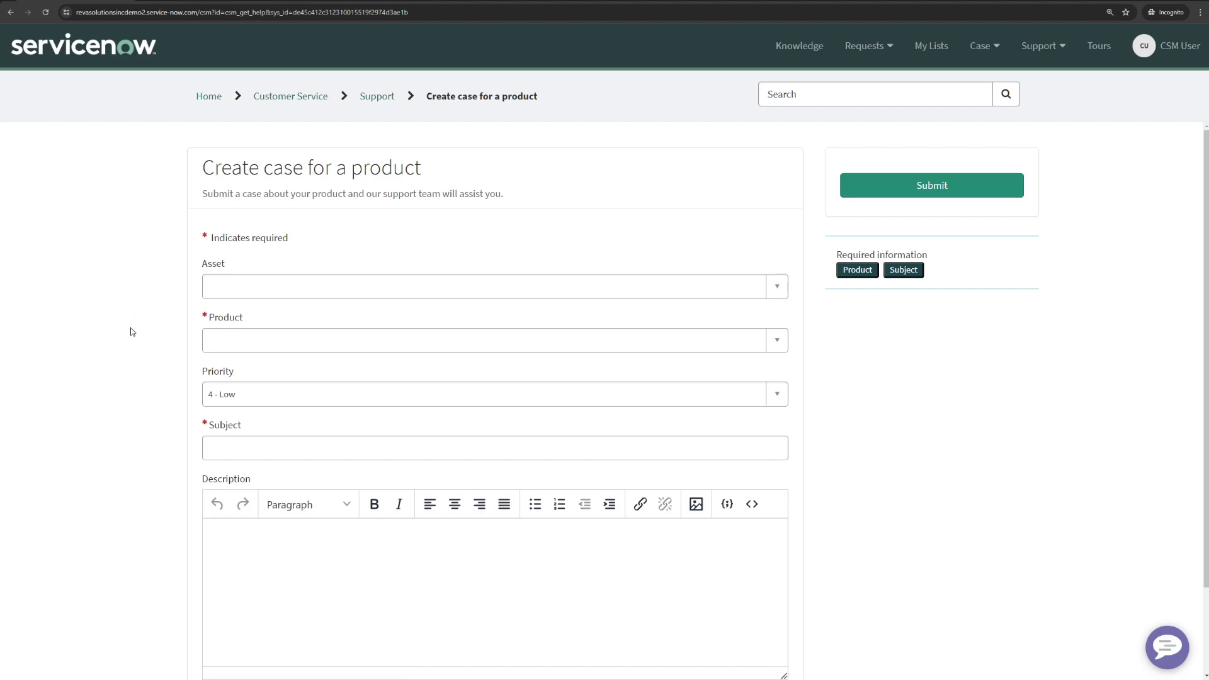
pyautogui.click(241, 290)
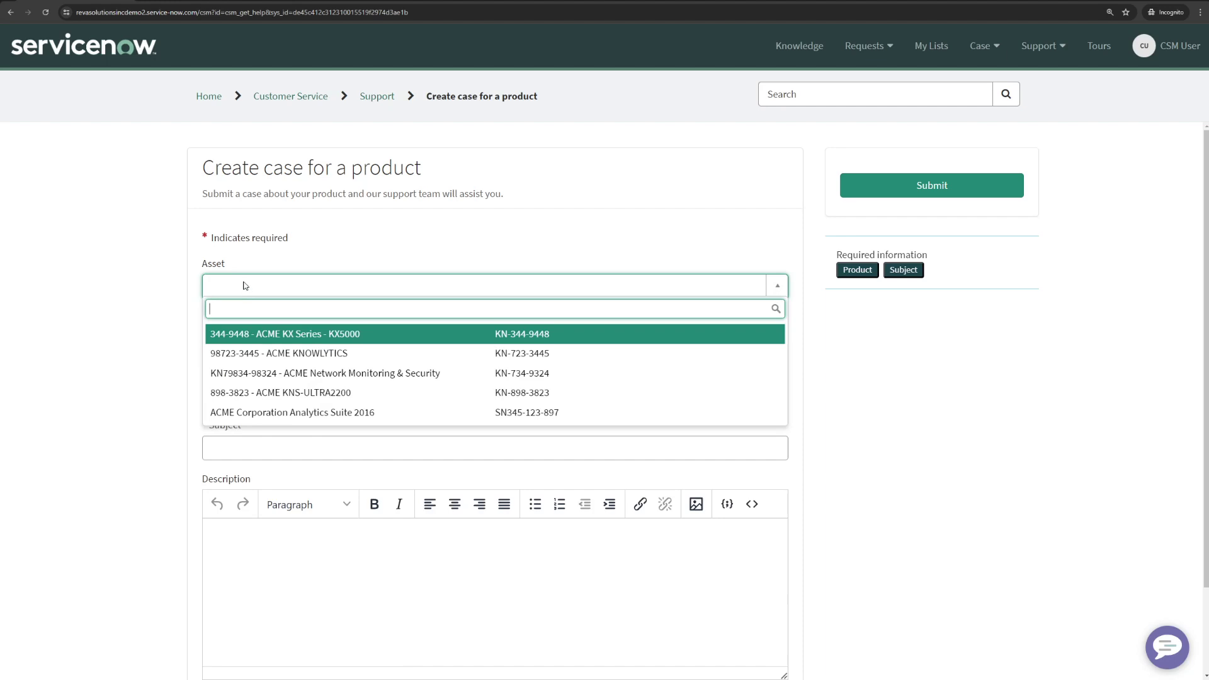
pyautogui.click(296, 398)
# Step: Set the case priority to 2 - High and enter the subject "Server does not turn on"
pyautogui.scroll(-1, 126, 384)
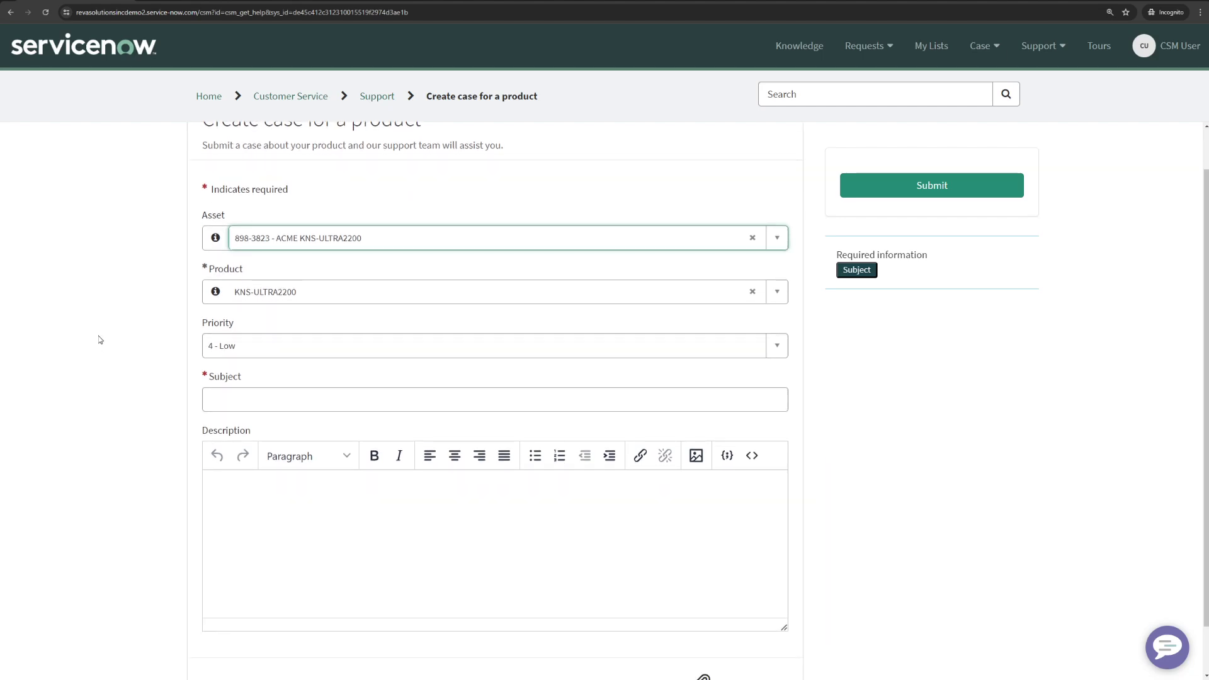
pyautogui.click(235, 348)
pyautogui.click(245, 416)
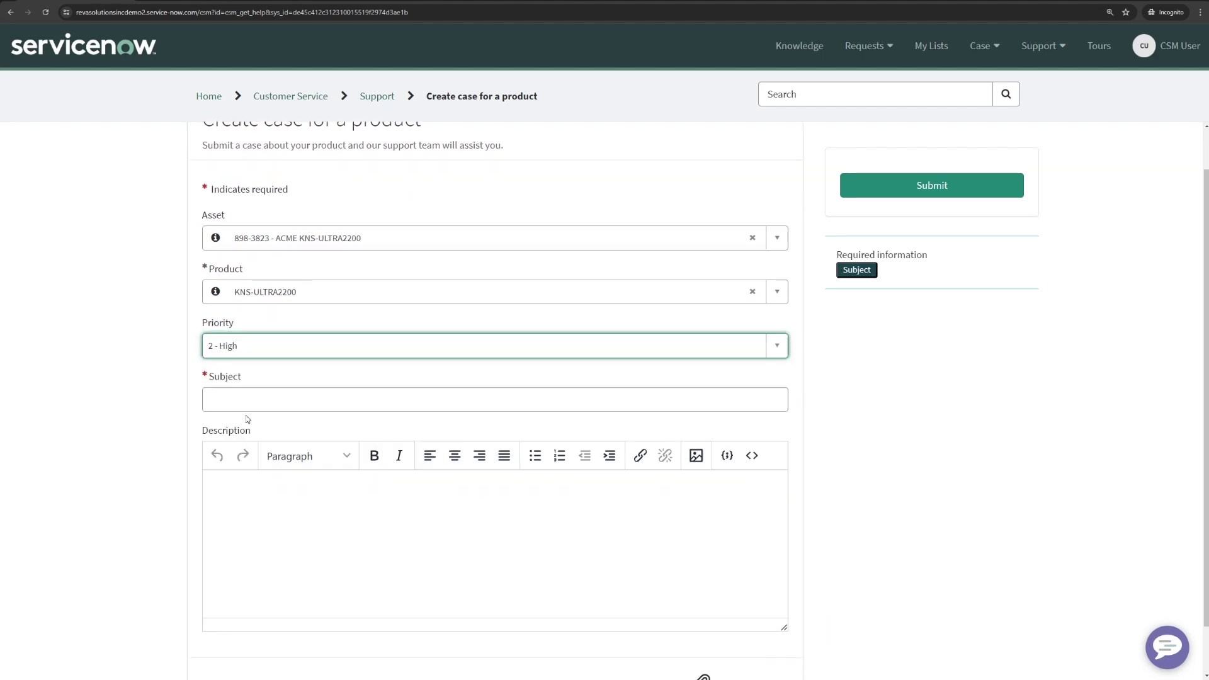
pyautogui.scroll(-1, 116, 379)
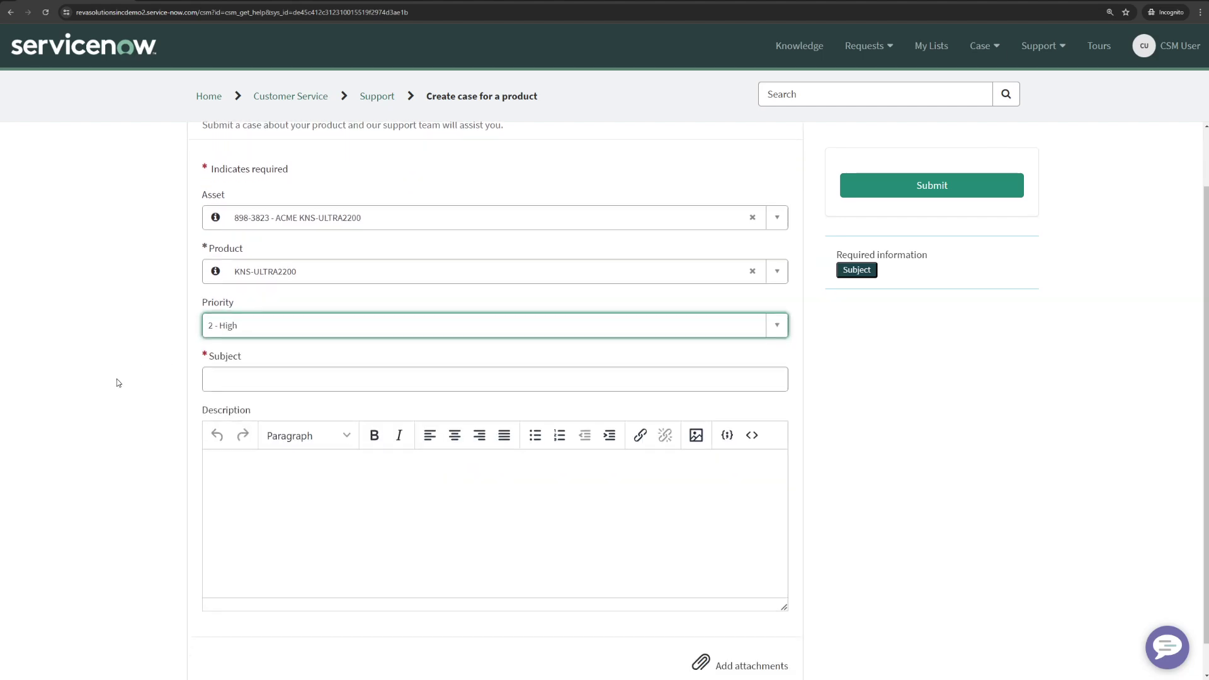
pyautogui.click(259, 352)
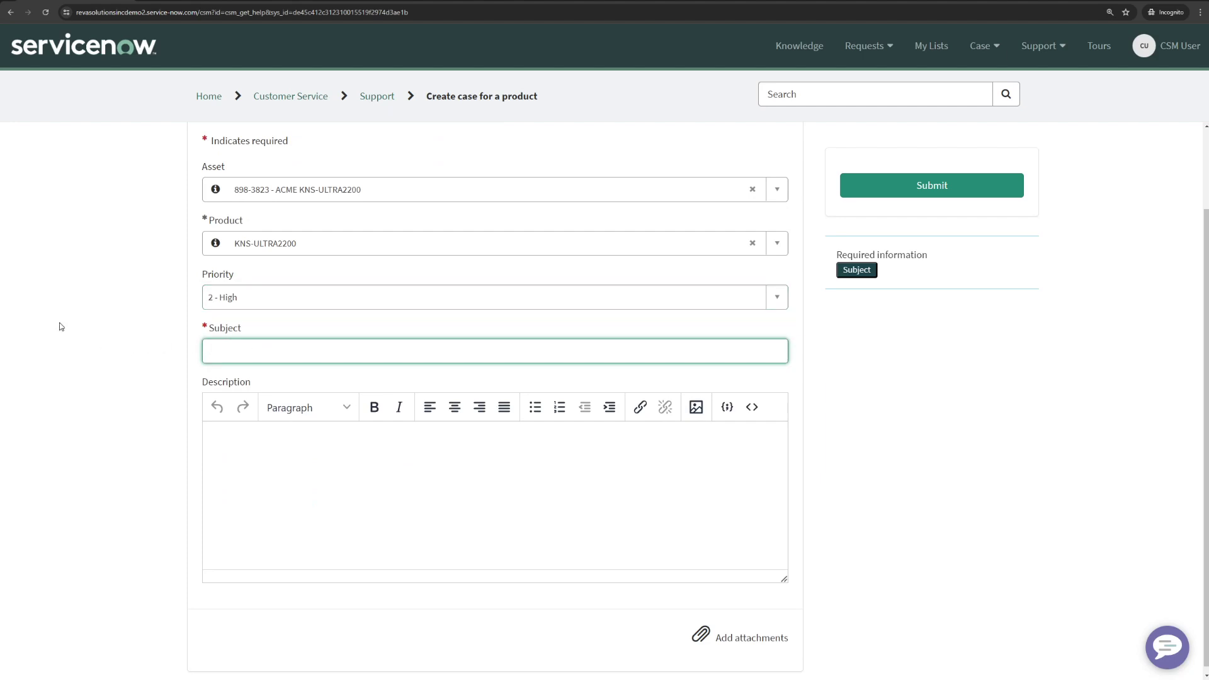
pyautogui.write('Ser')
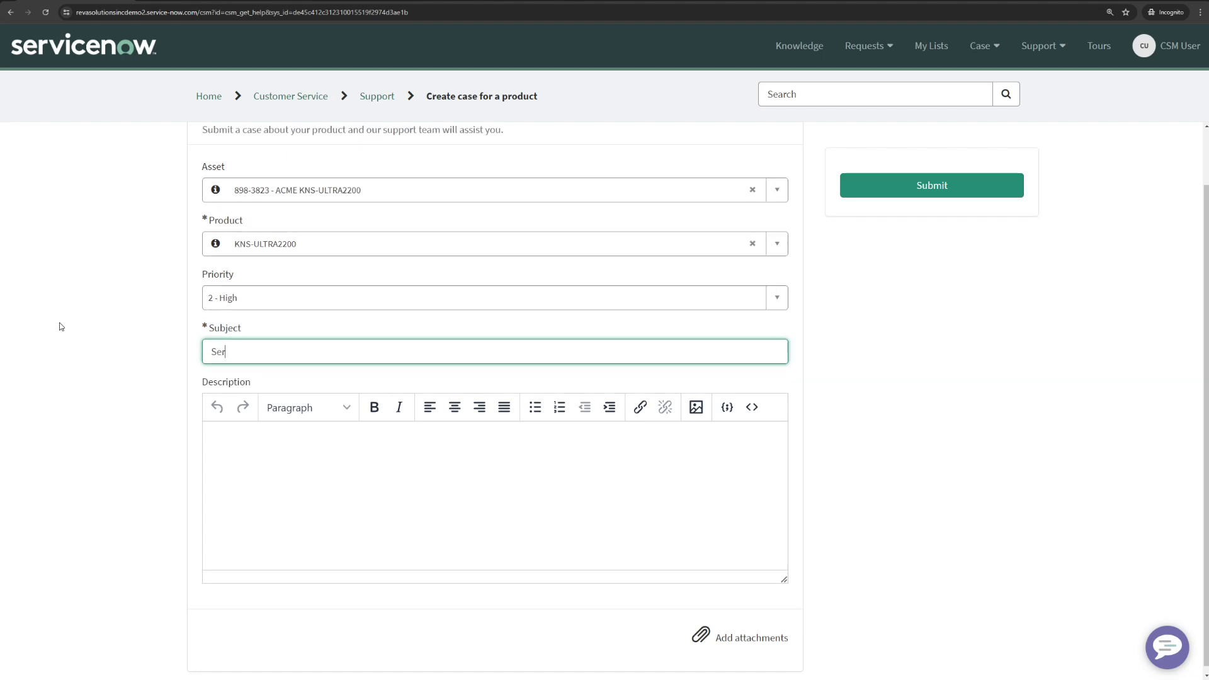
pyautogui.write('ver does not turn on')
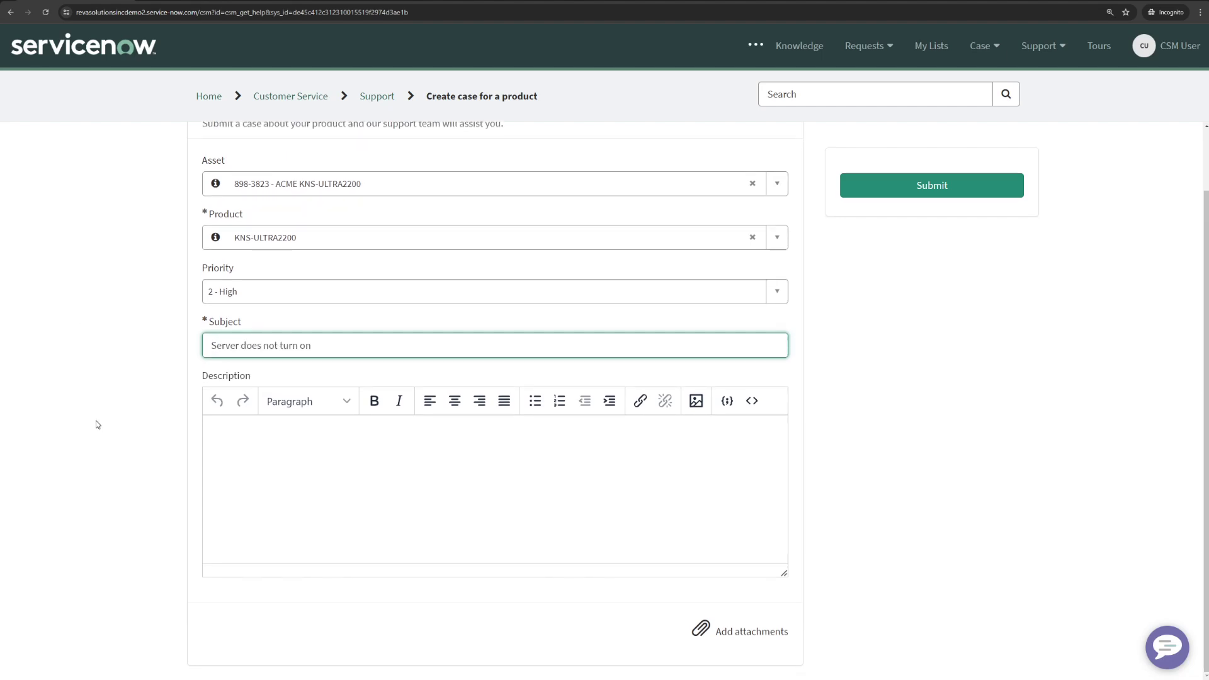
# Step: Attach Initial Report.pdf and Server.jpg to the case and submit it
pyautogui.click(475, 371)
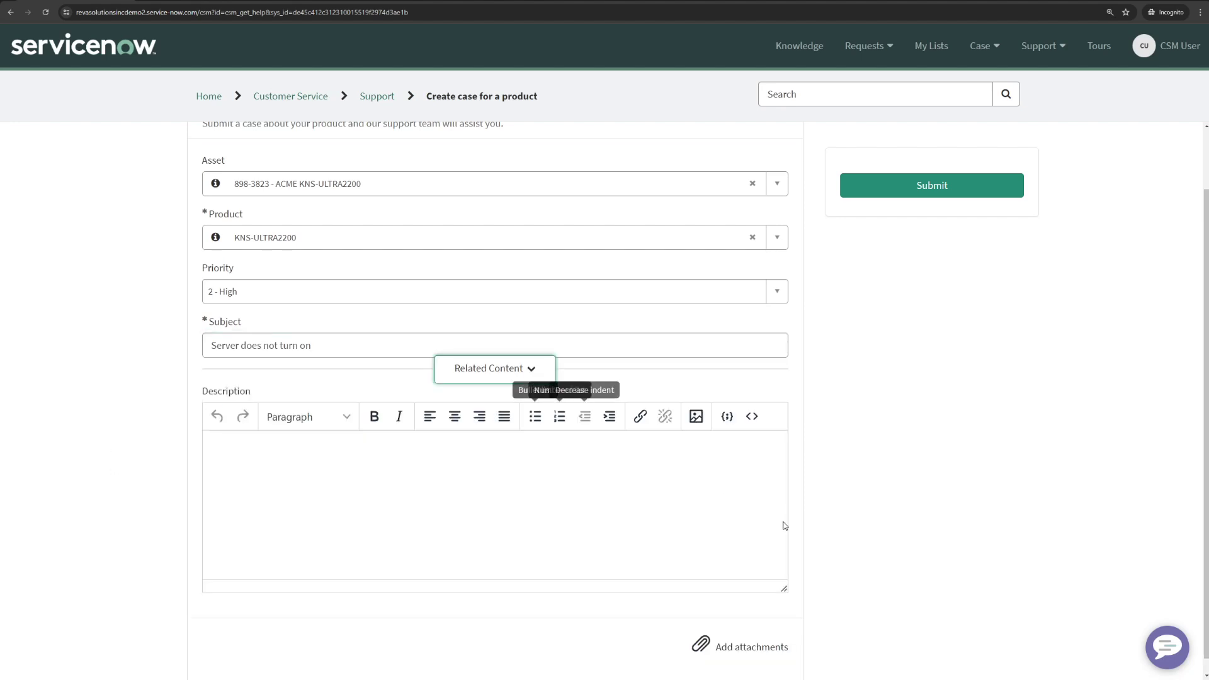
pyautogui.click(743, 632)
pyautogui.click(574, 176)
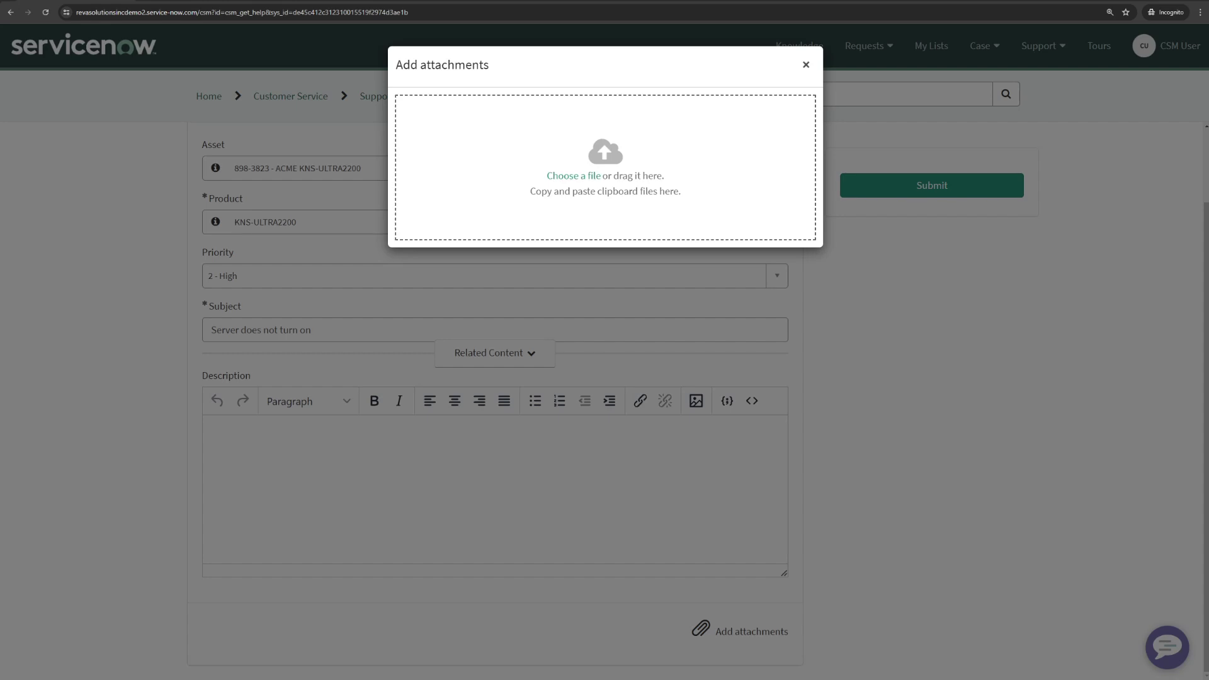
pyautogui.moveTo(595, 281); pyautogui.dragTo(623, 145)
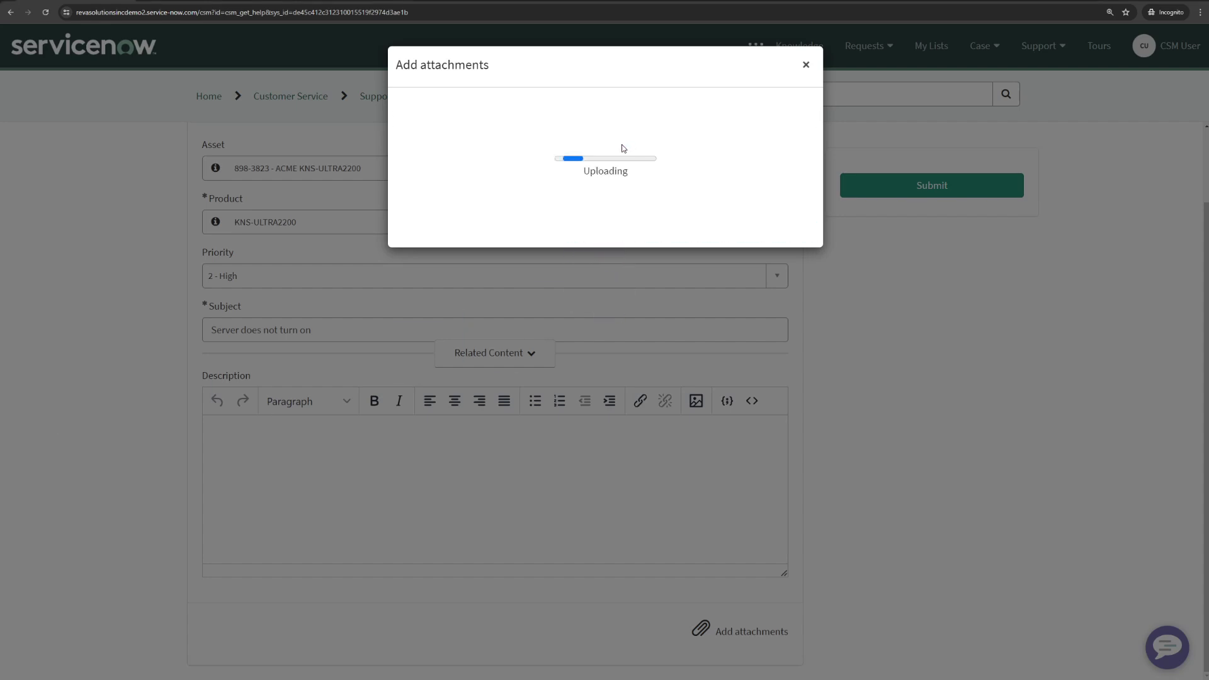
pyautogui.scroll(-2, 847, 423)
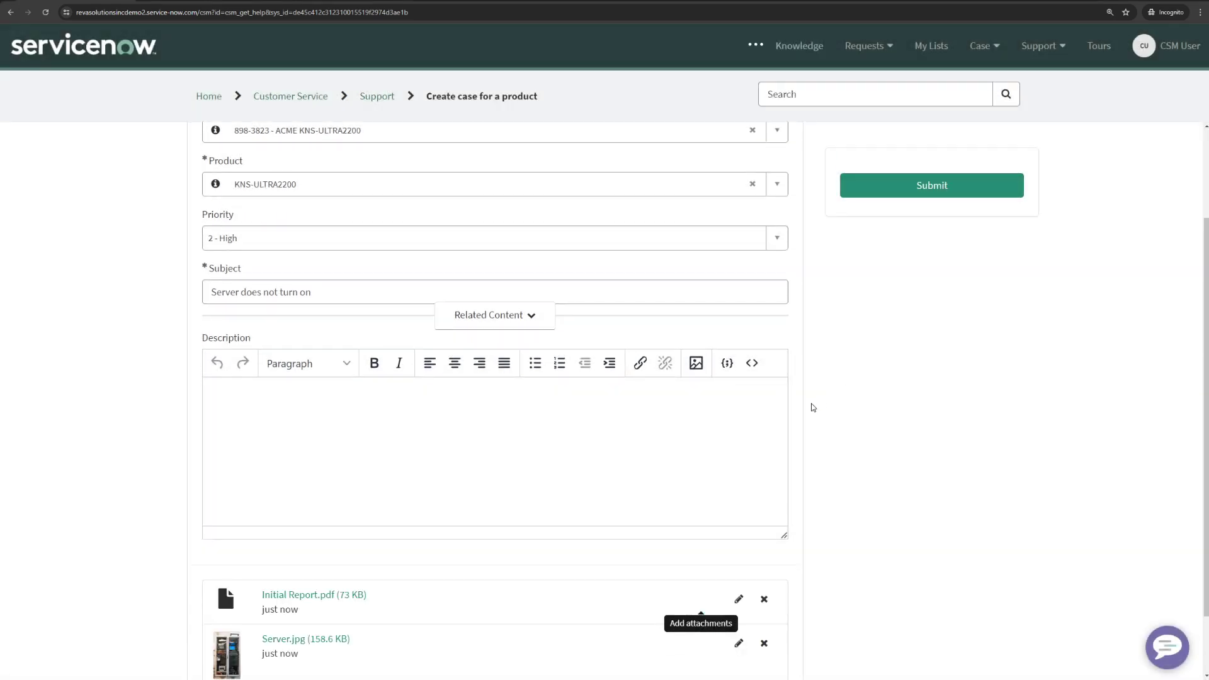
pyautogui.click(914, 185)
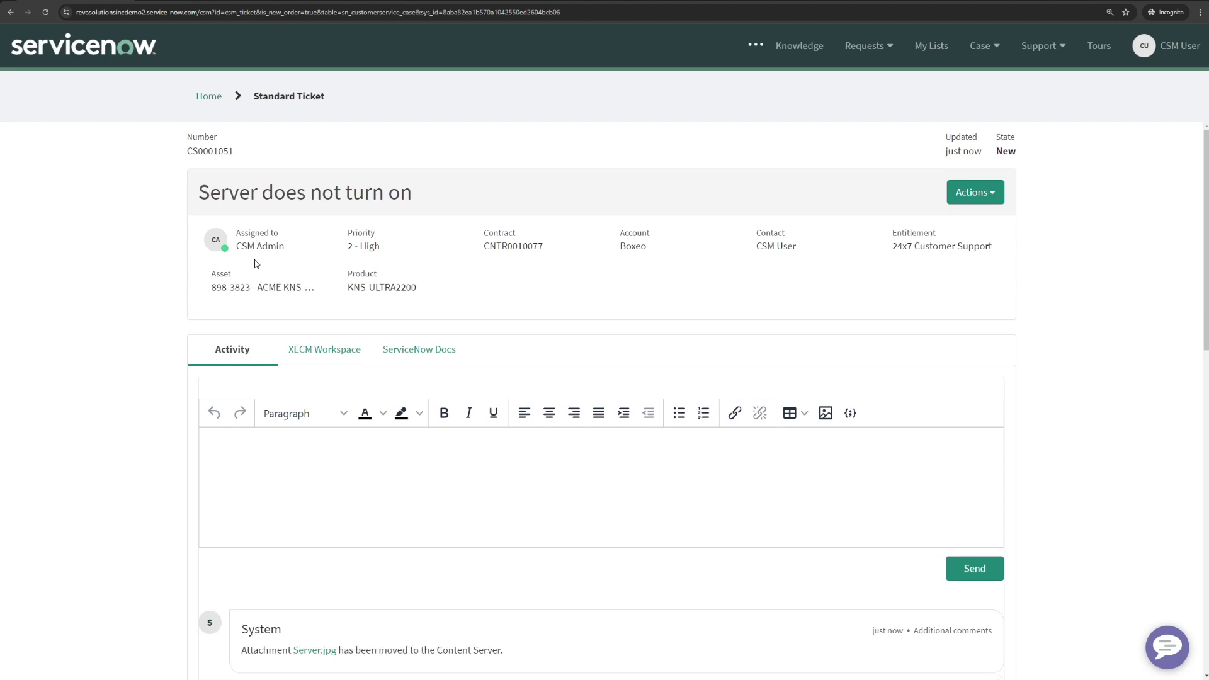
# Step: Open the Server.jpg attachment from the new case's activity entries and examine the image
pyautogui.scroll(-4, 73, 391)
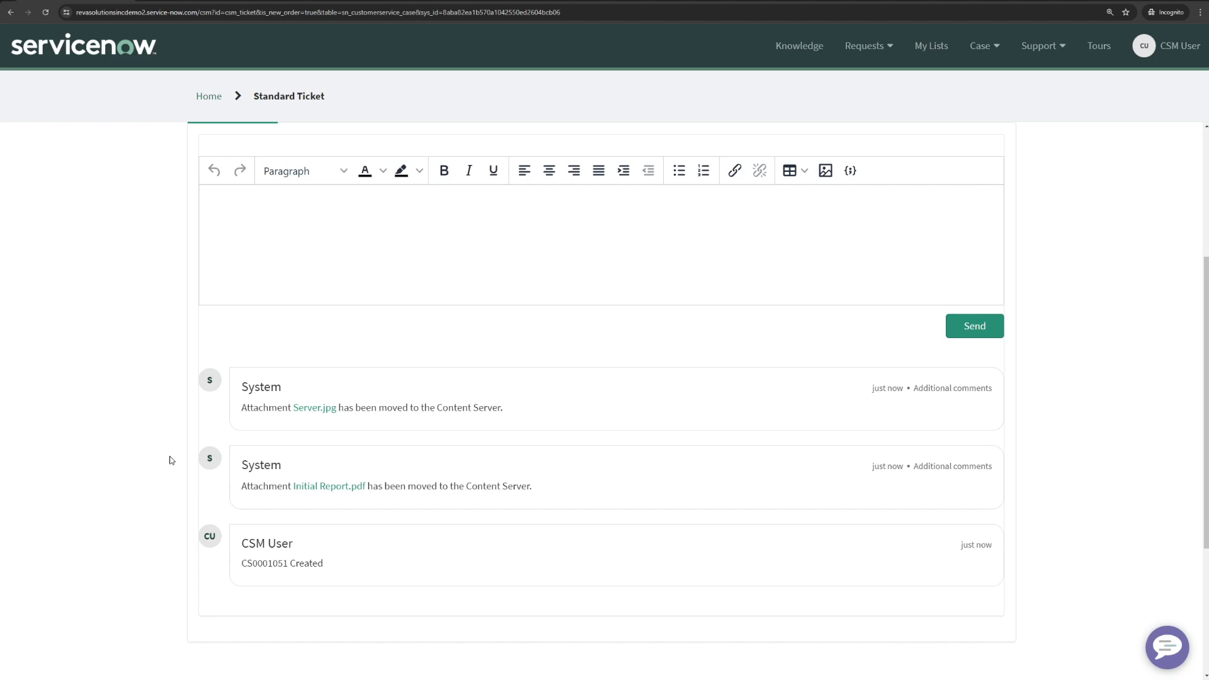
pyautogui.click(316, 409)
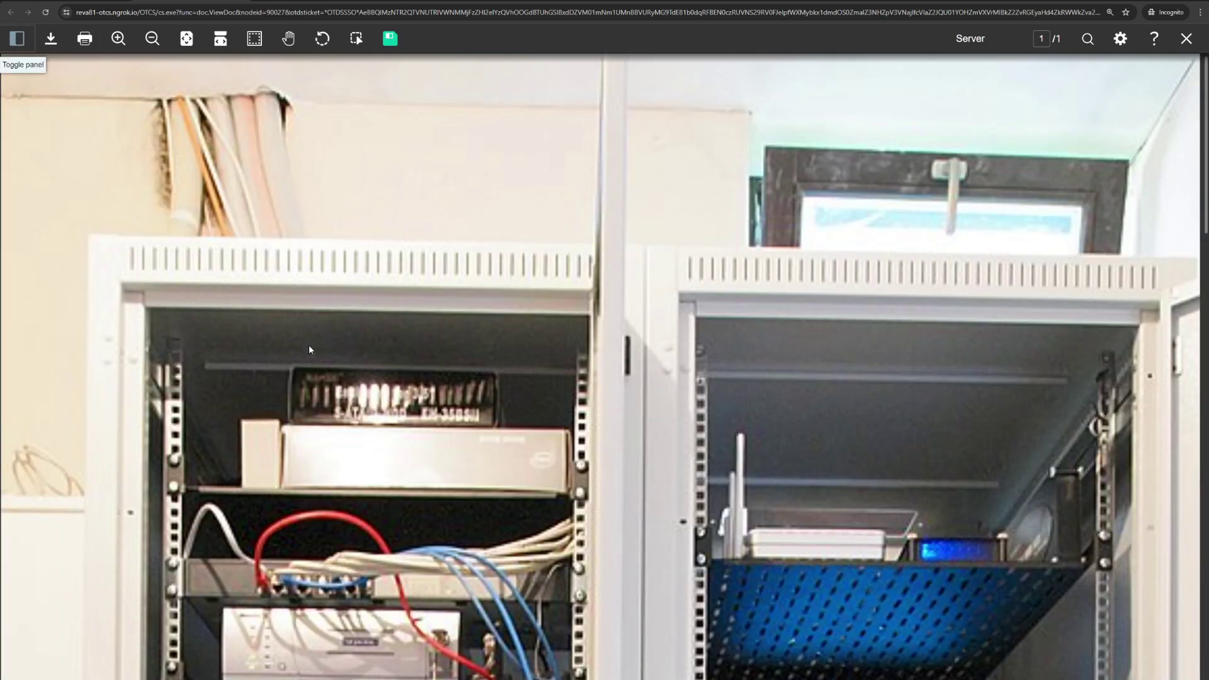
pyautogui.scroll(-6, 308, 346)
pyautogui.scroll(5, 309, 363)
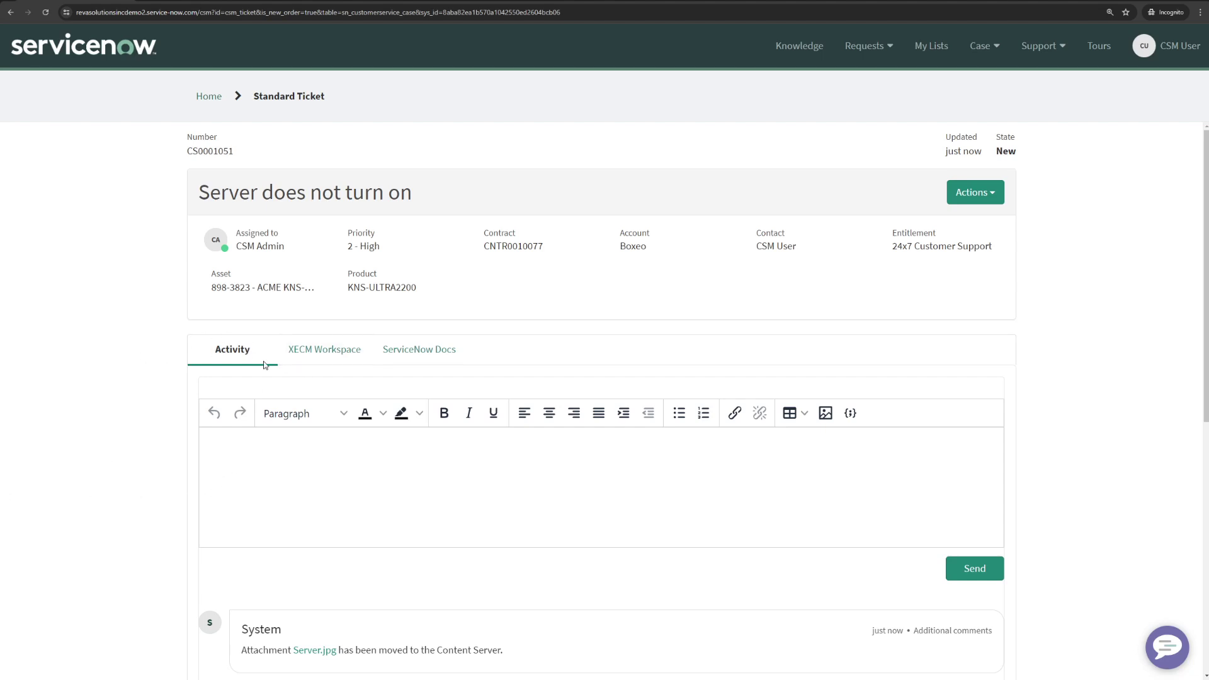
# Step: Preview Server.jpg from the 01 - Problem Description folder of the case's XECM Workspace, and close the preview
pyautogui.click(322, 352)
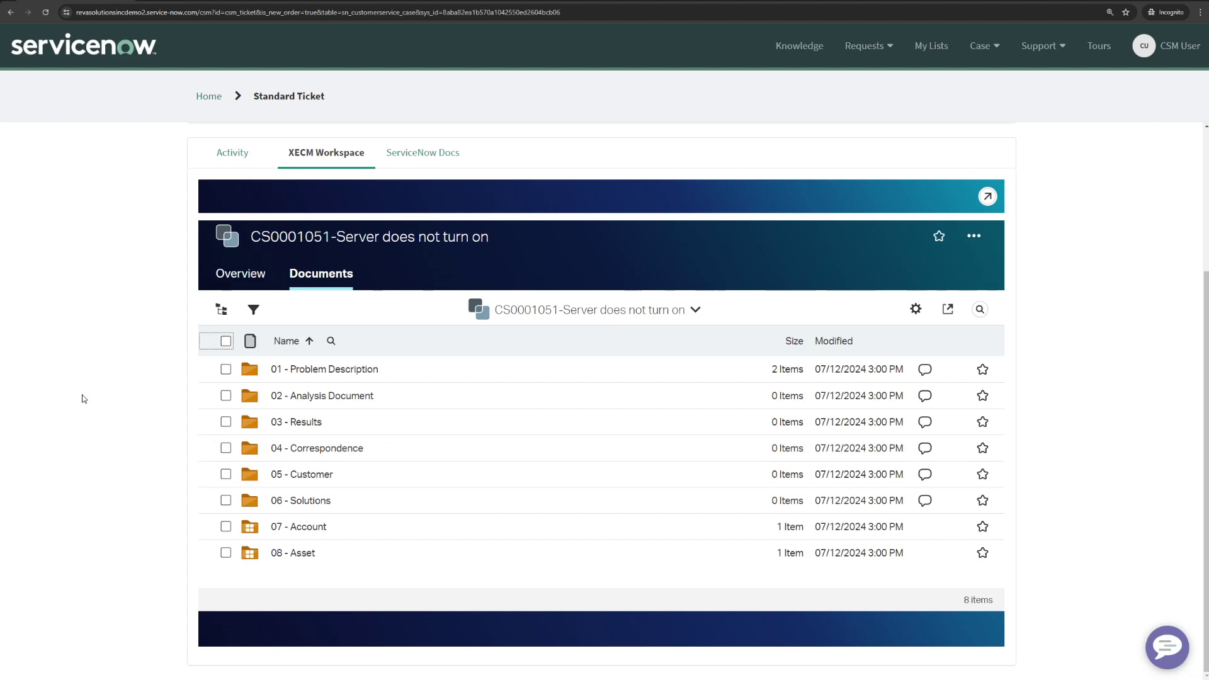
pyautogui.click(343, 372)
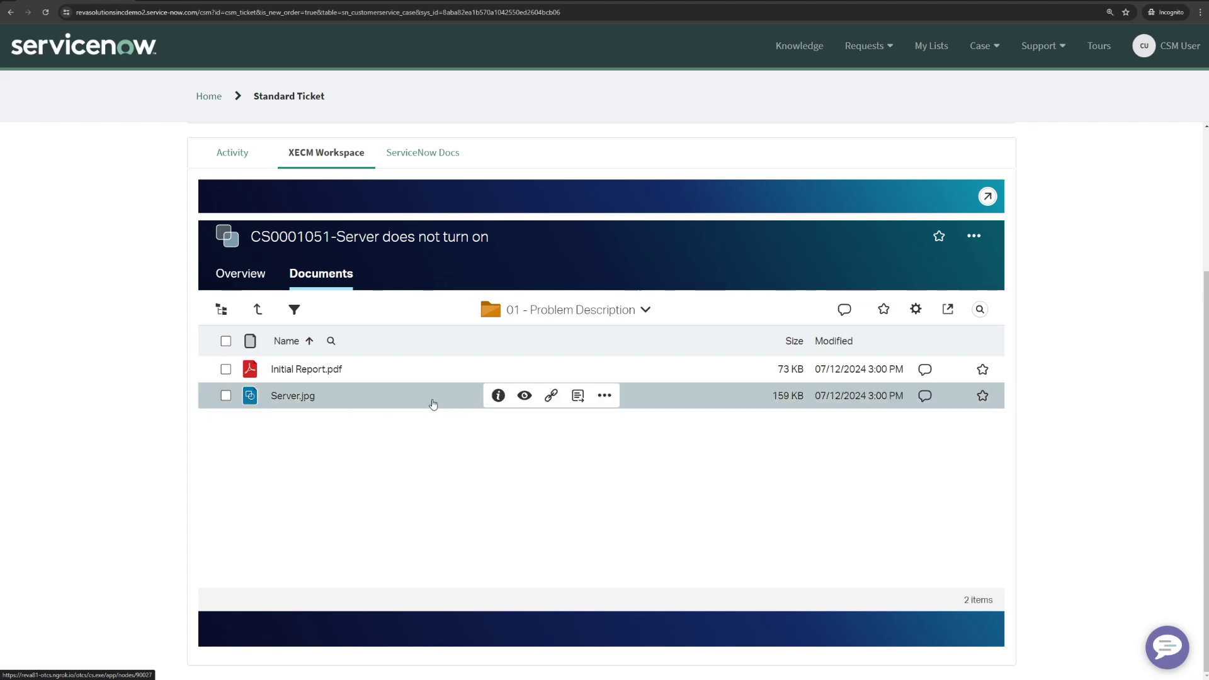
pyautogui.click(526, 396)
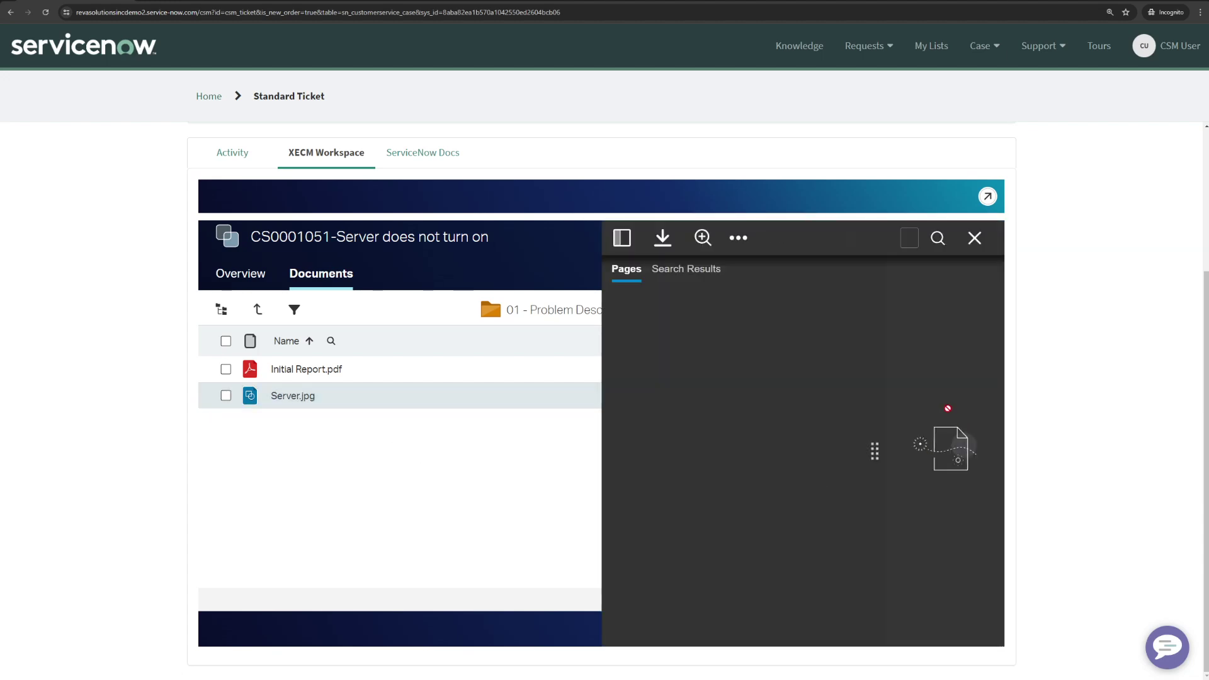
pyautogui.scroll(5, 879, 462)
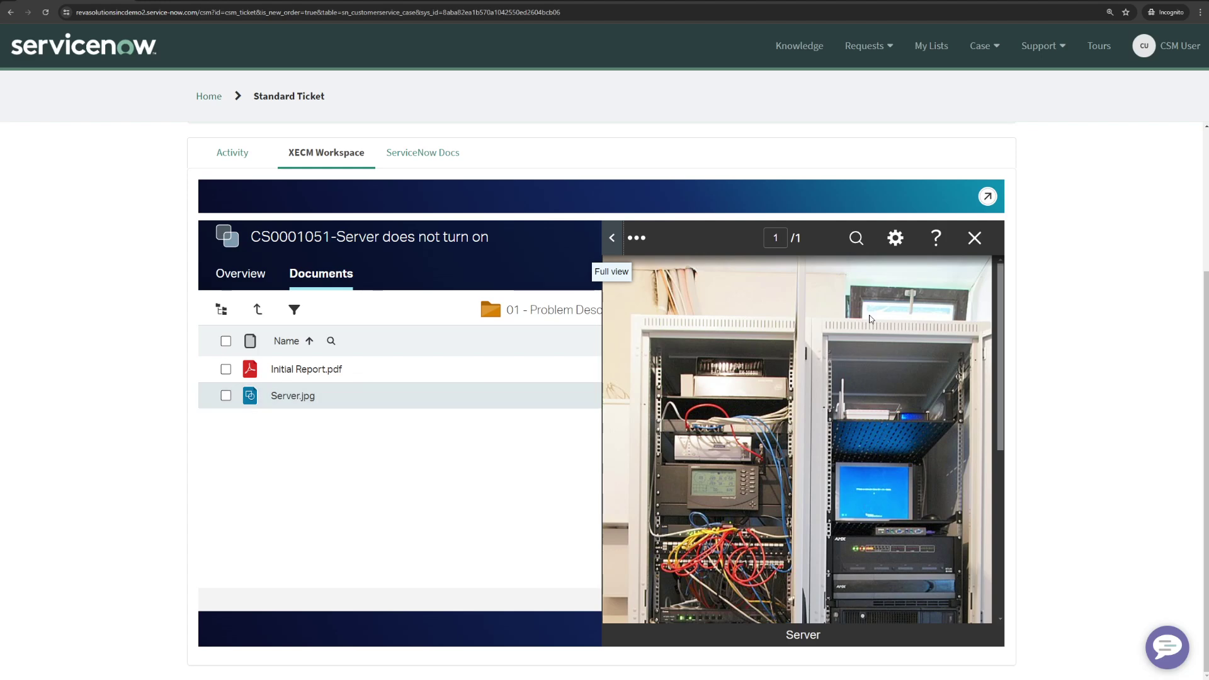
pyautogui.click(975, 238)
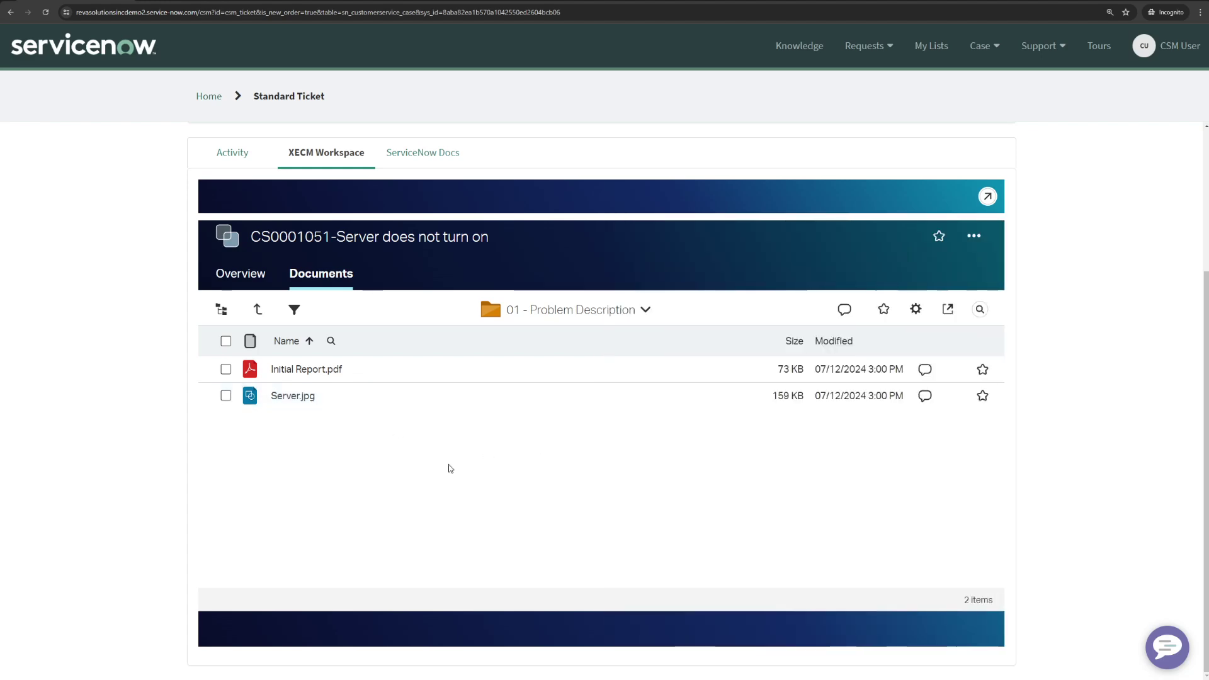
# Step: Switch to the CSM/FSM Configurable Workspace window, check the signed-in account, and refresh the My Cases list
pyautogui.moveTo(1198, 265)
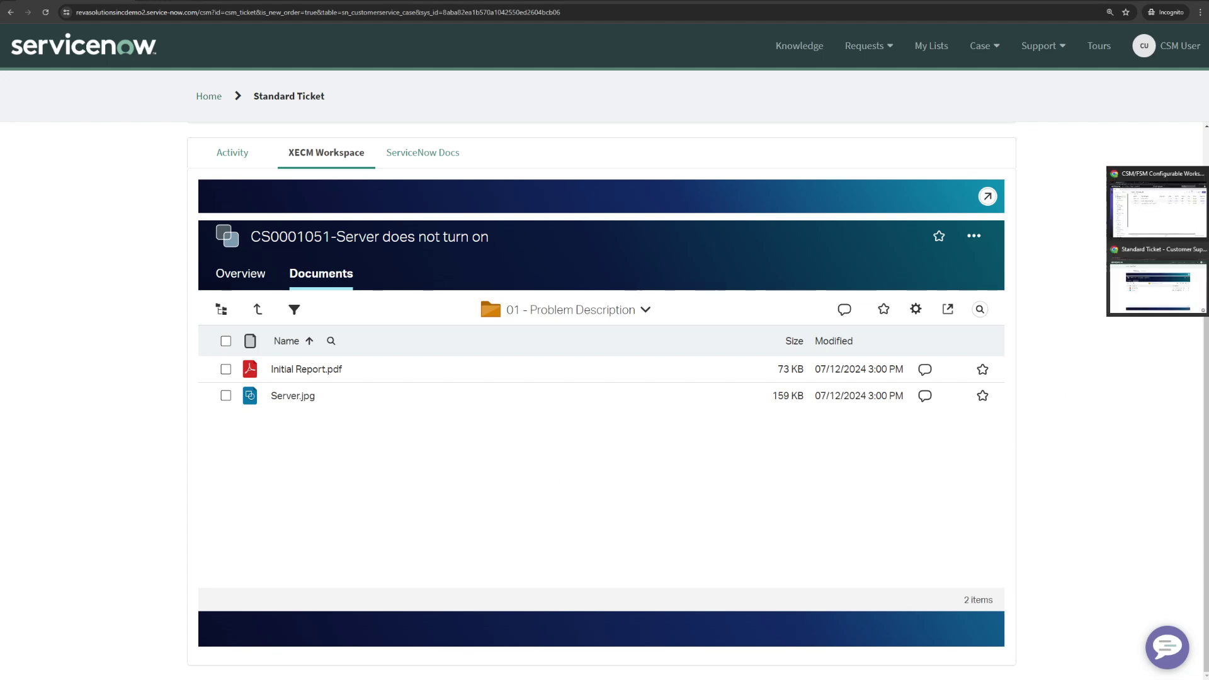
pyautogui.click(1151, 214)
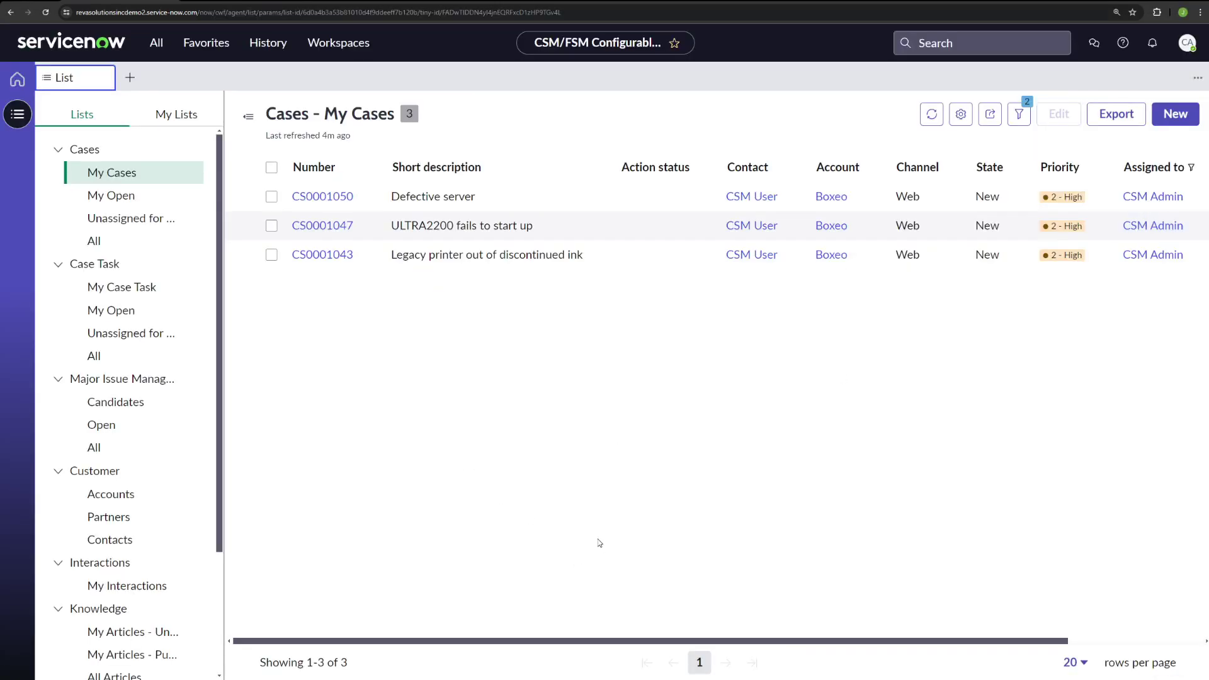
pyautogui.click(1187, 44)
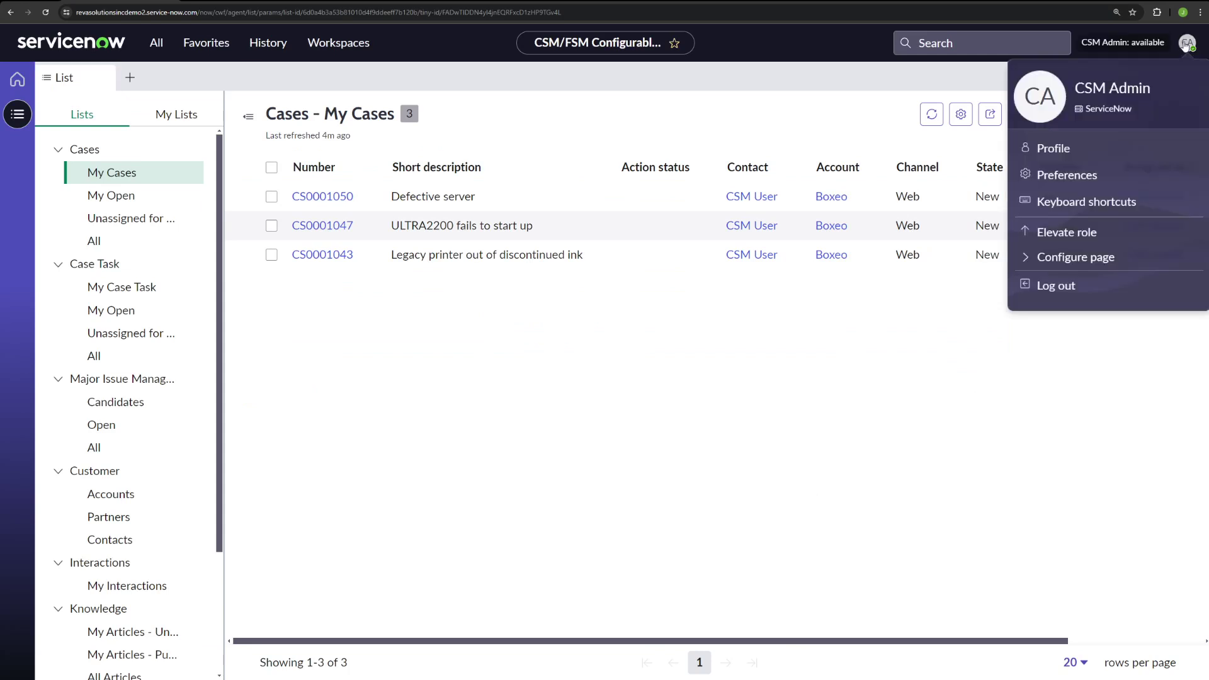
pyautogui.click(1186, 46)
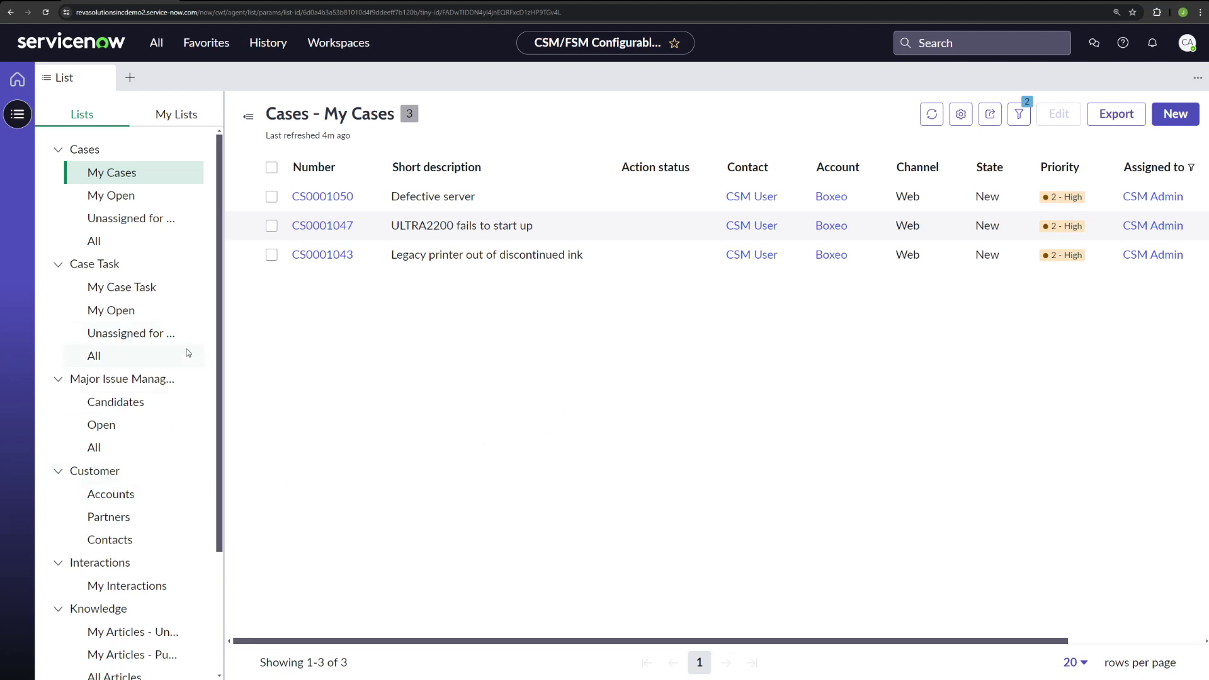
pyautogui.click(932, 115)
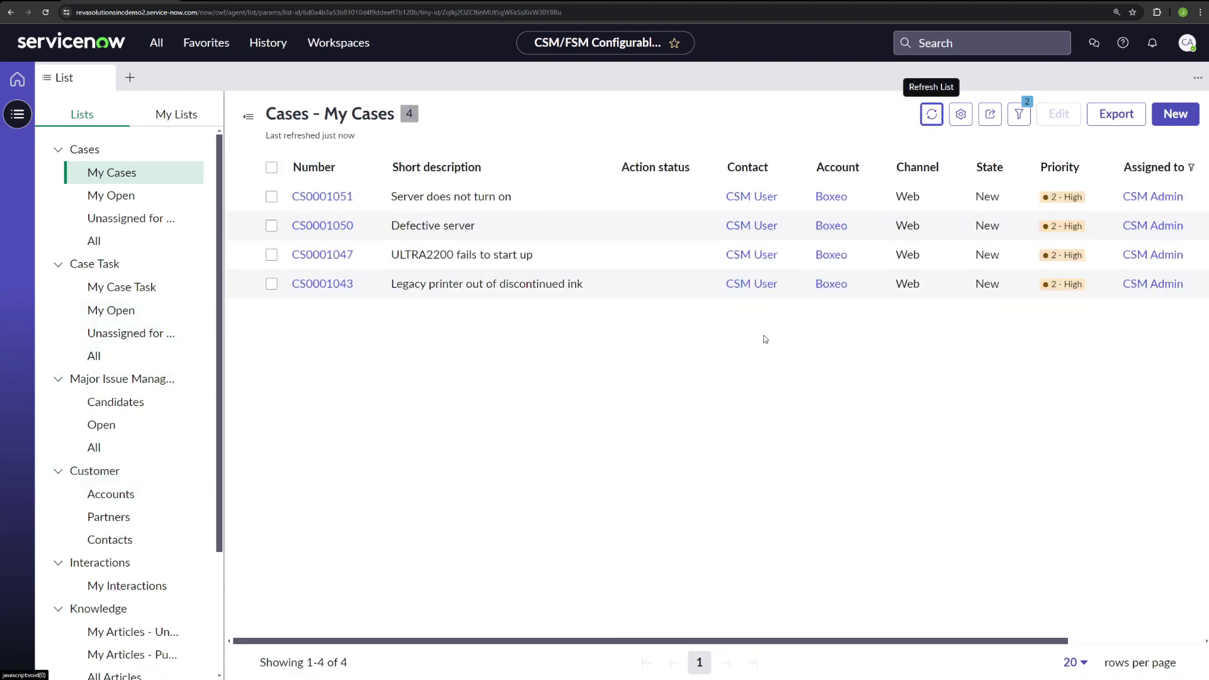
# Step: Open the "Server does not turn on" case, collapse its summary cards, and close the Special Handling Notes
pyautogui.click(338, 196)
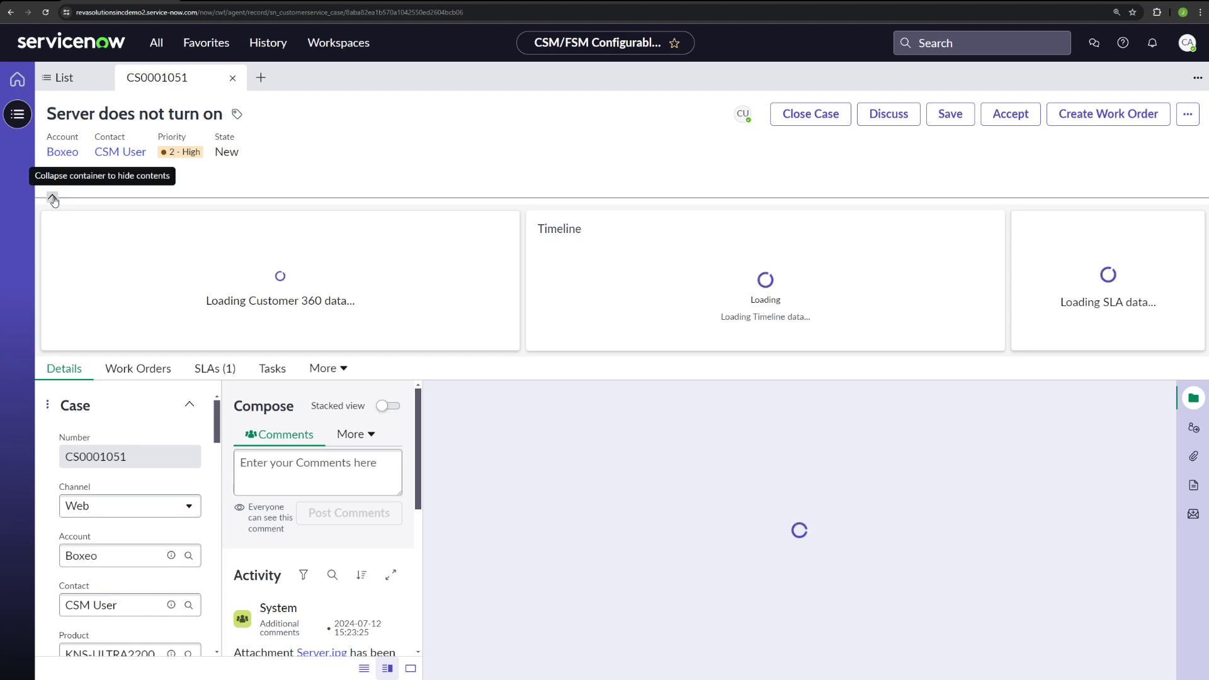
pyautogui.click(52, 199)
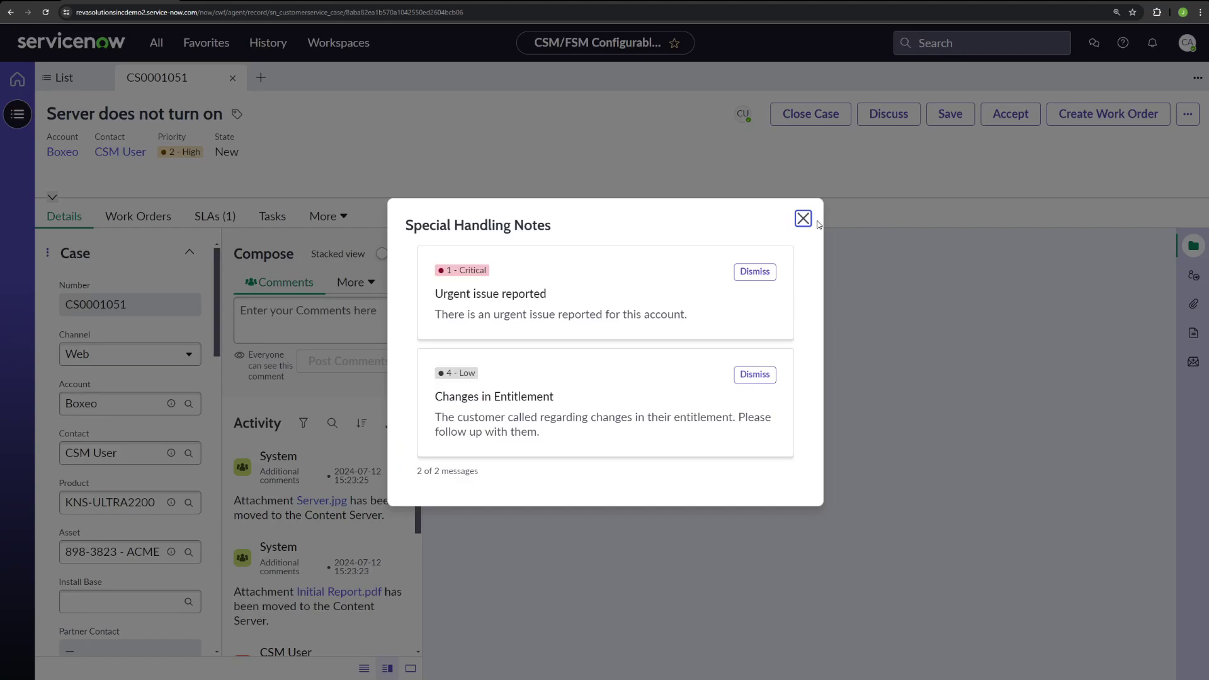
pyautogui.click(803, 219)
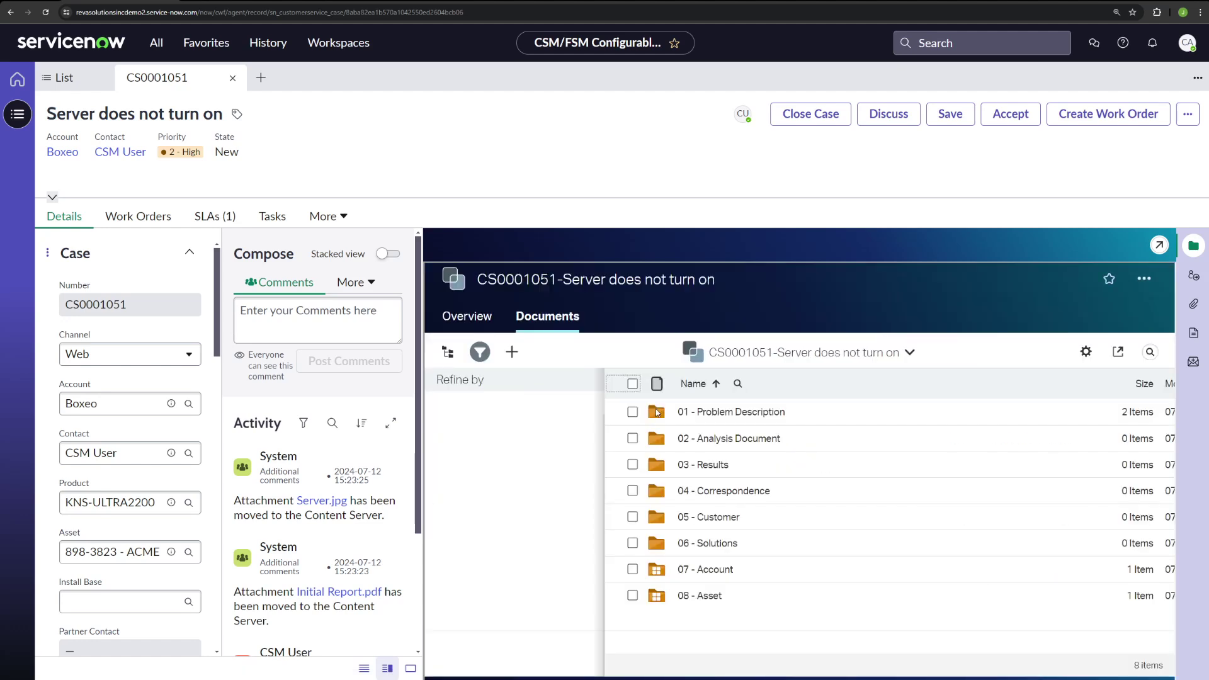
# Step: Review the case workspace's overview, comparing its team, metadata, accounts and assets with the case details
pyautogui.click(497, 316)
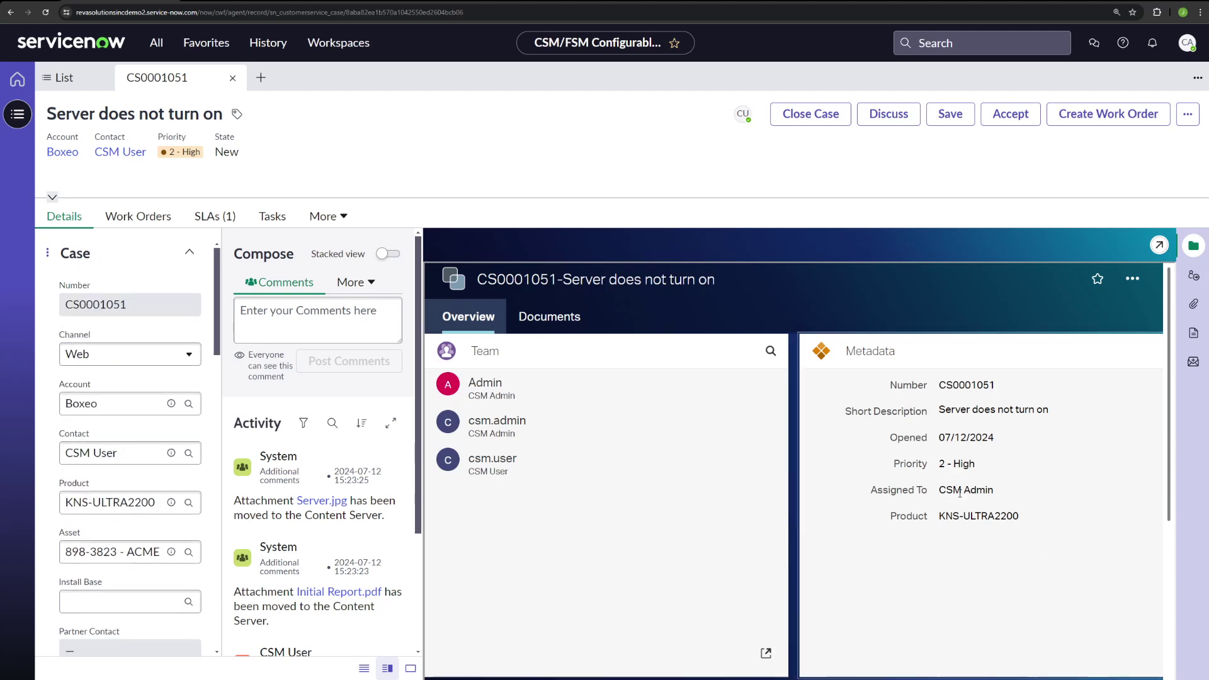
pyautogui.scroll(-8, 135, 453)
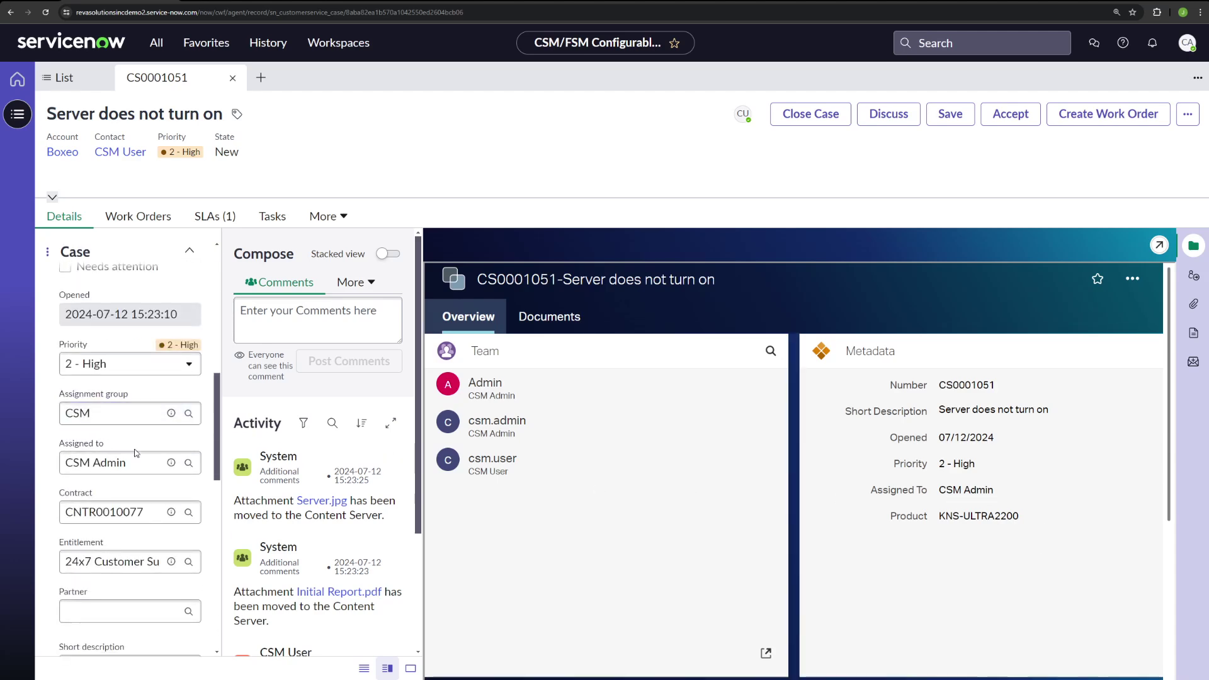
pyautogui.scroll(5, 136, 492)
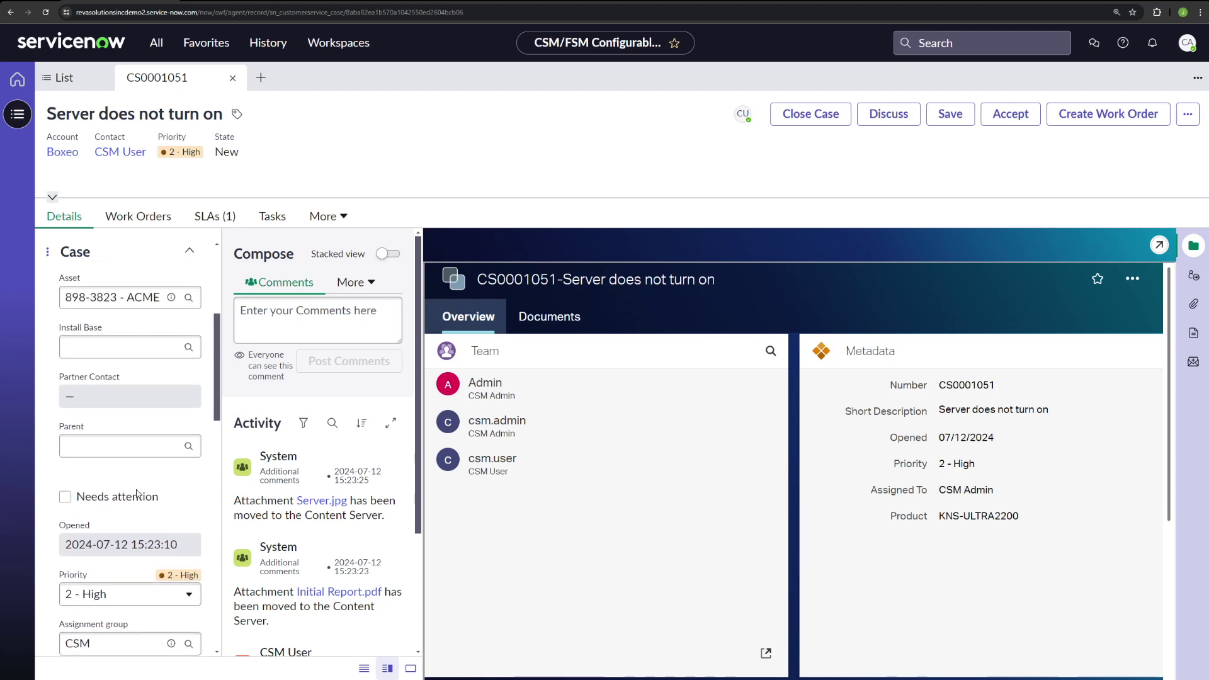
pyautogui.scroll(3, 137, 494)
pyautogui.scroll(-5, 768, 518)
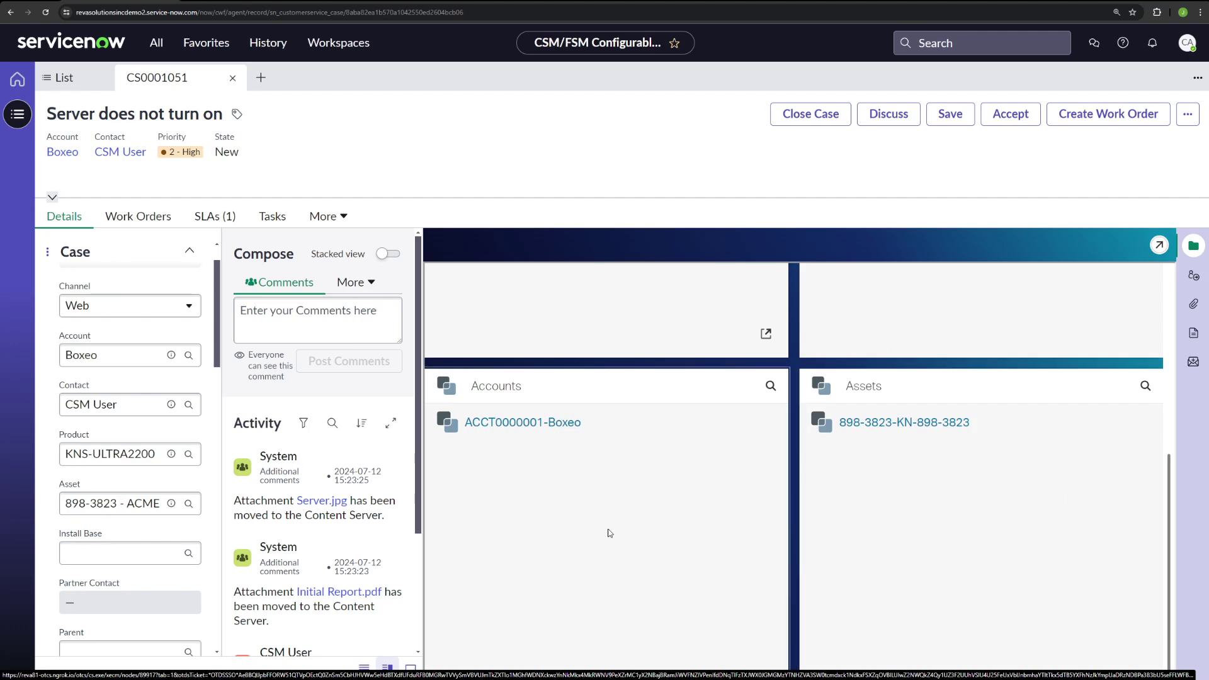
pyautogui.scroll(5, 607, 533)
# Step: Examine the General and Customer Service Case properties of Initial Report.pdf in the workspace's 01 - Problem Description folder
pyautogui.click(570, 321)
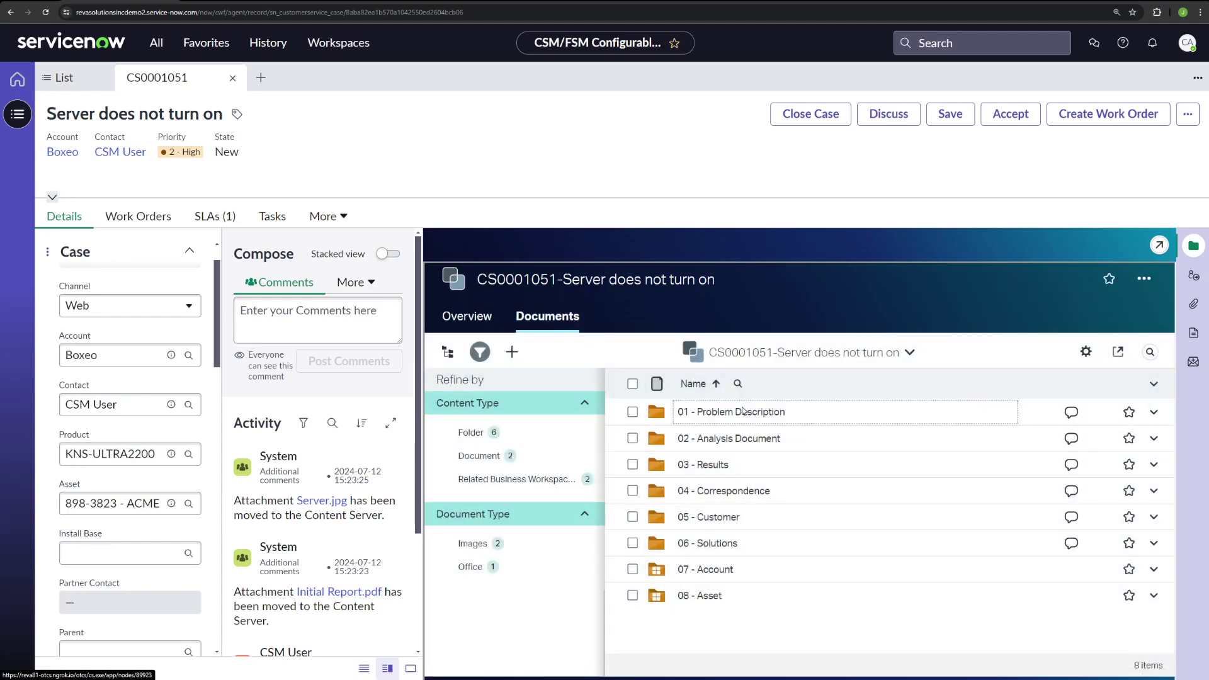
pyautogui.click(741, 411)
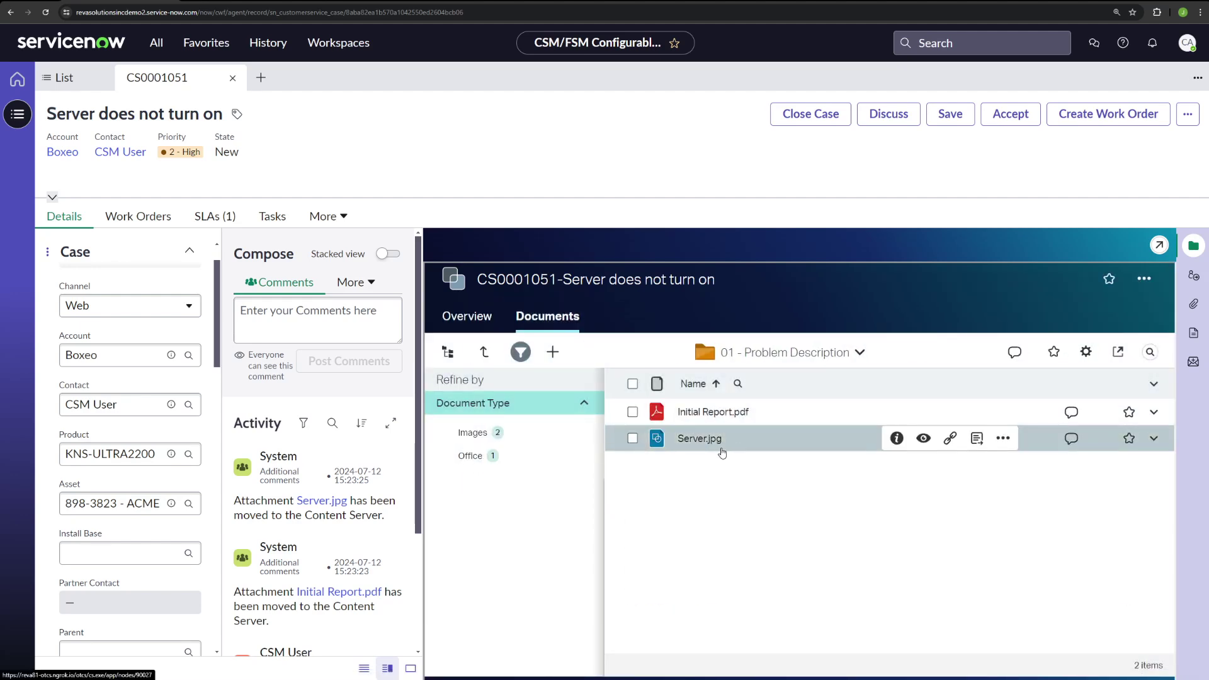
pyautogui.click(899, 413)
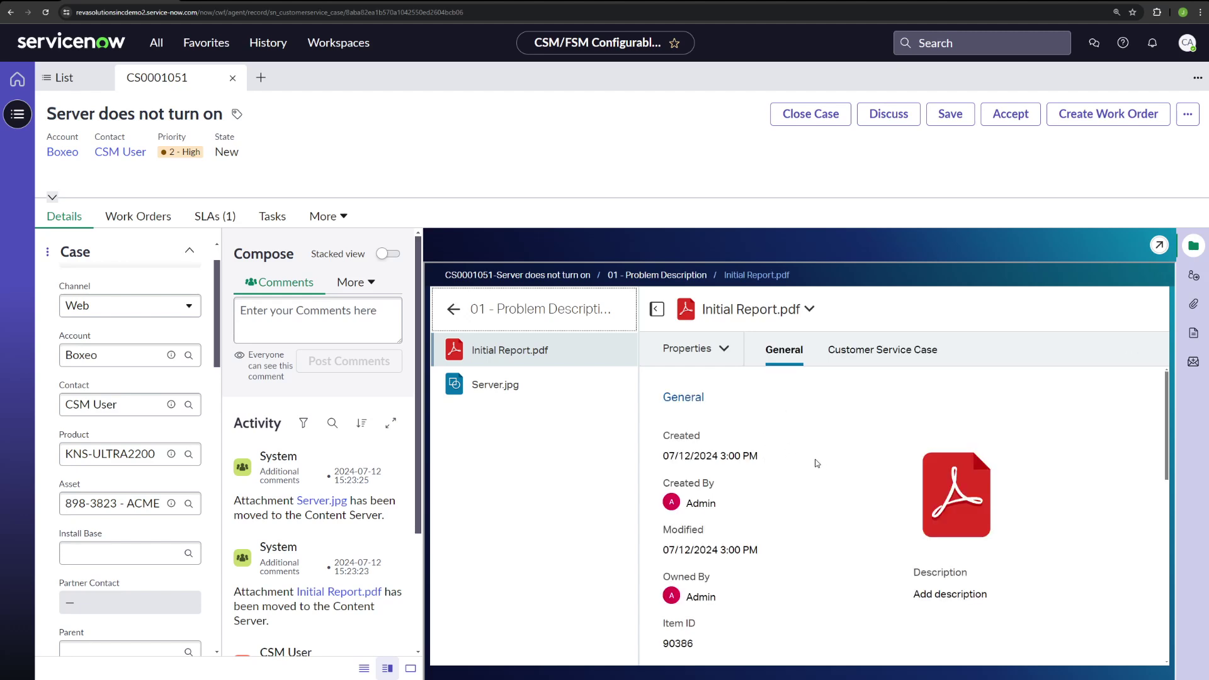
pyautogui.scroll(-5, 816, 463)
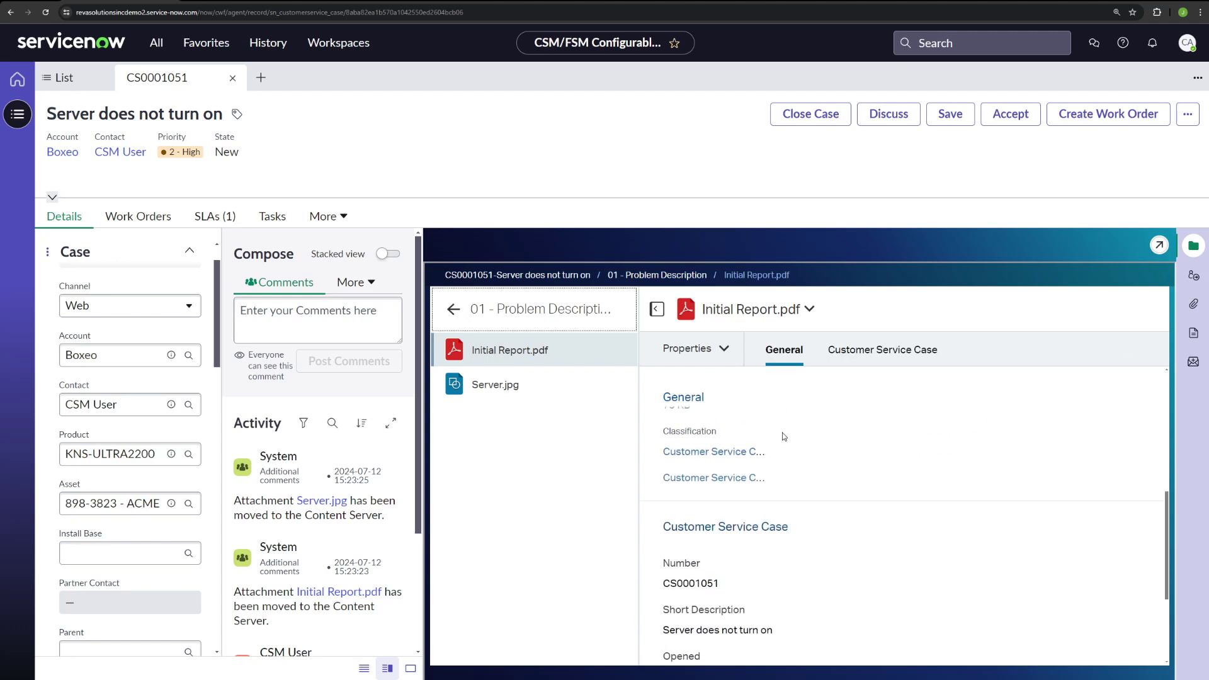
pyautogui.scroll(-5, 781, 453)
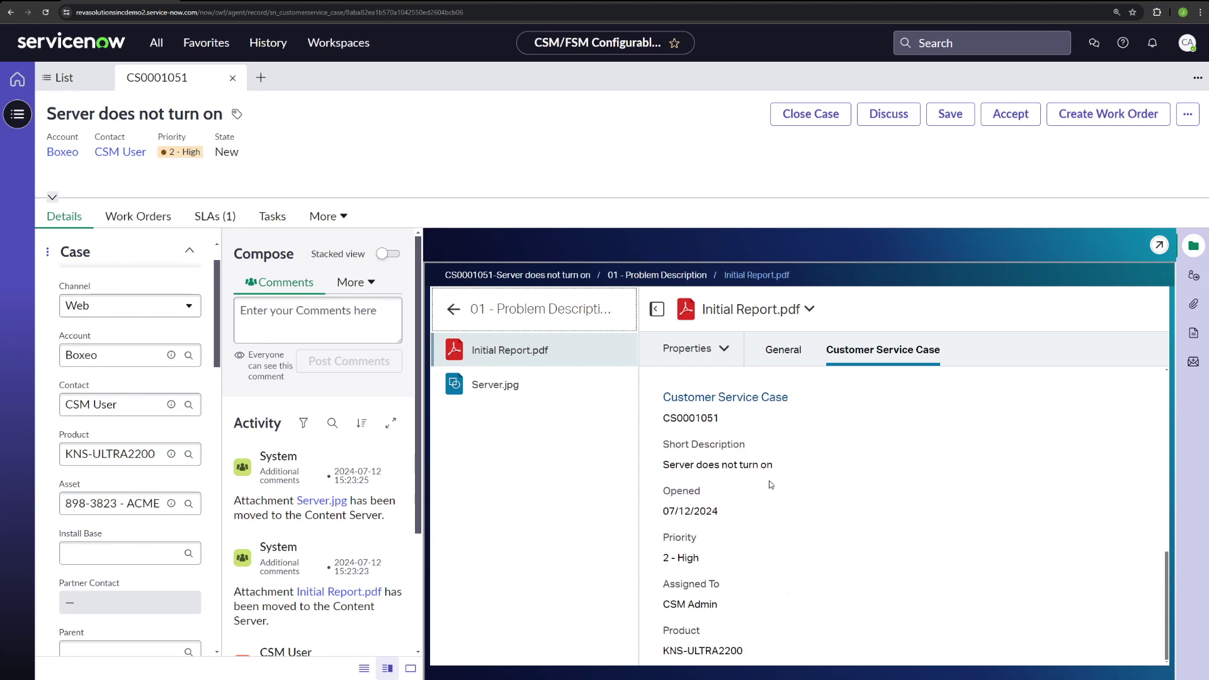
pyautogui.scroll(1, 771, 485)
pyautogui.scroll(-1, 771, 451)
# Step: Open the case workspace on its own page, switch to Extended ECM, continue the session, and refresh the Customer Service Case Workspaces list
pyautogui.click(1158, 246)
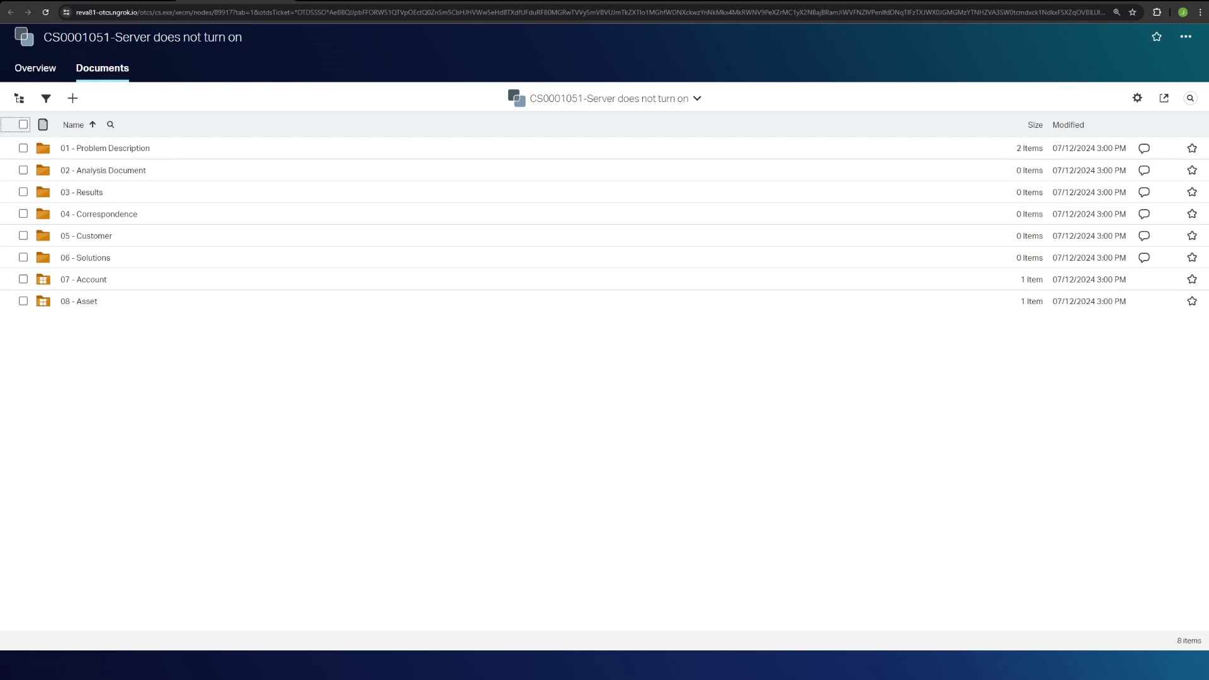
pyautogui.click(352, 2)
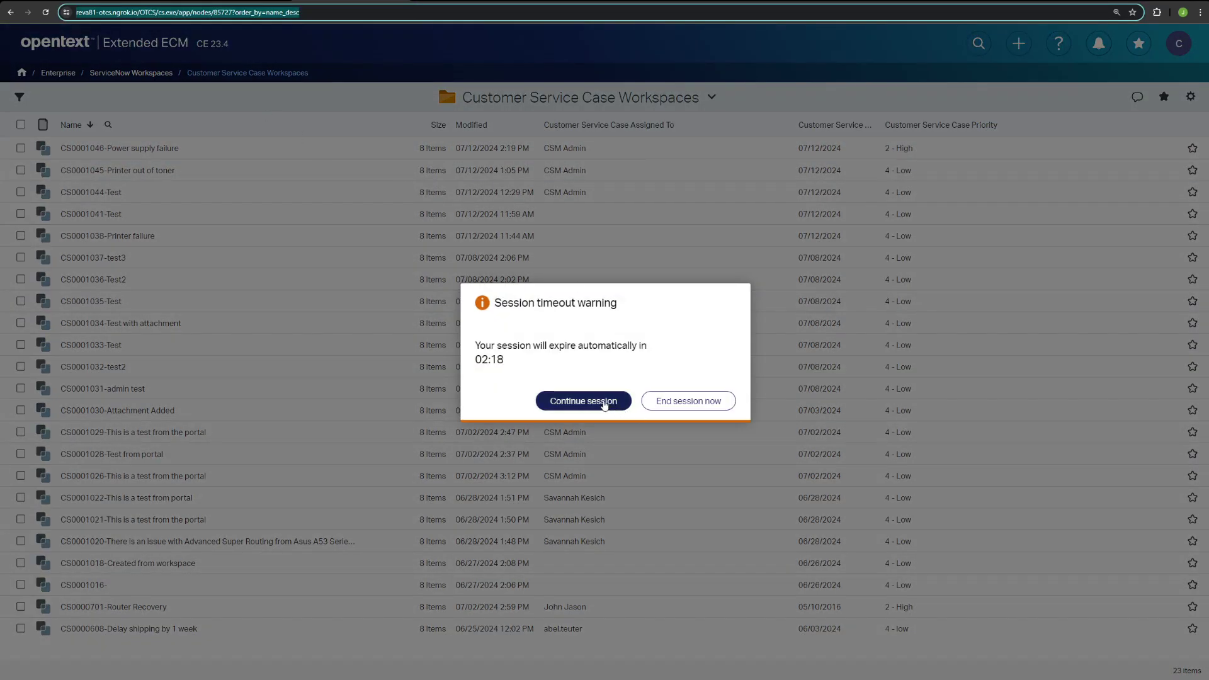
pyautogui.click(583, 402)
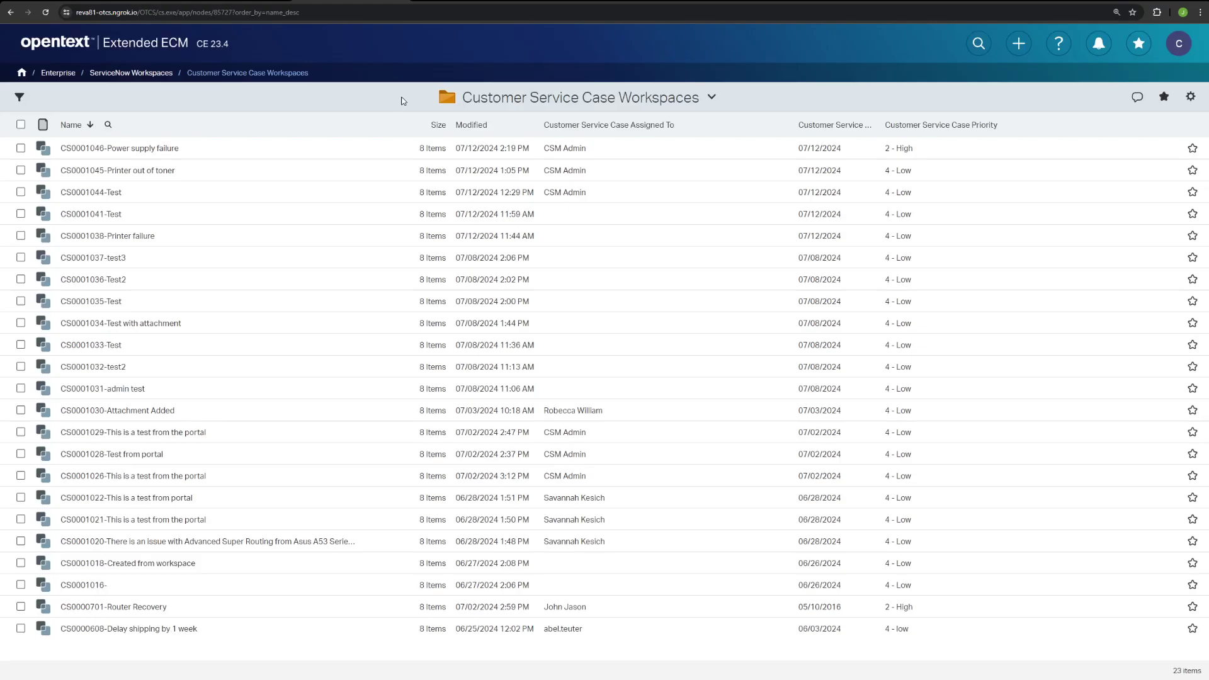
pyautogui.press('F5')
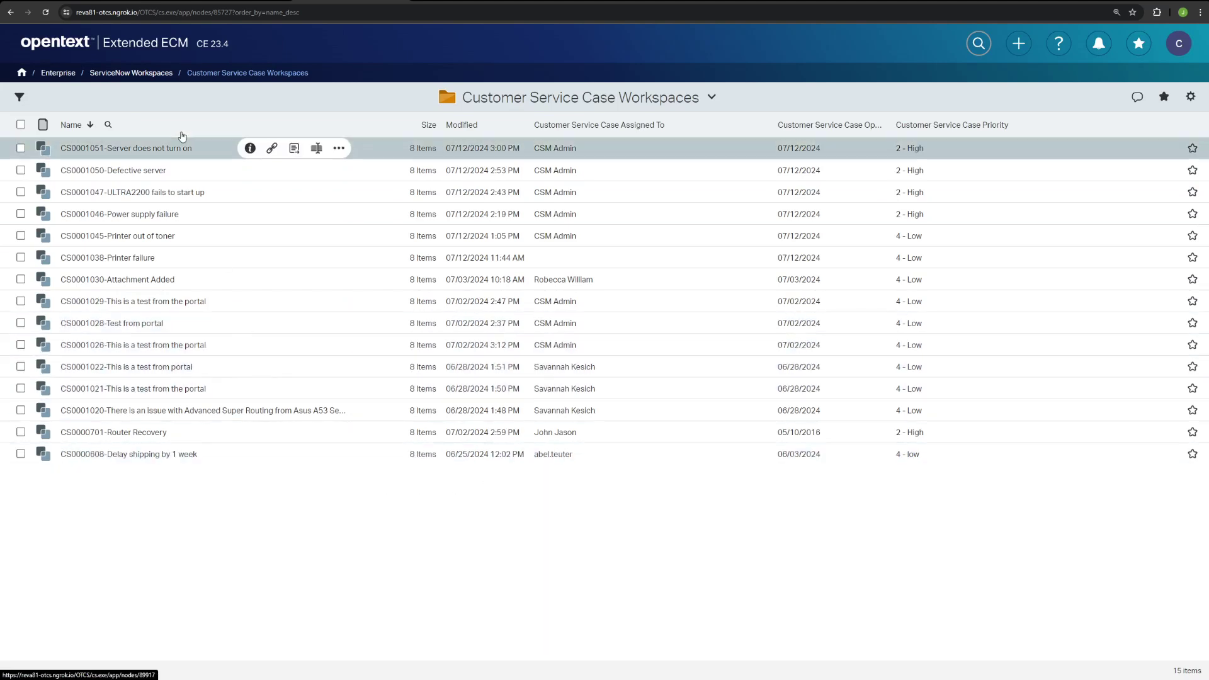
# Step: Open the CS0001020 workspace from the list, view its overview and documents, and return to Customer Service Case Workspaces
pyautogui.click(143, 411)
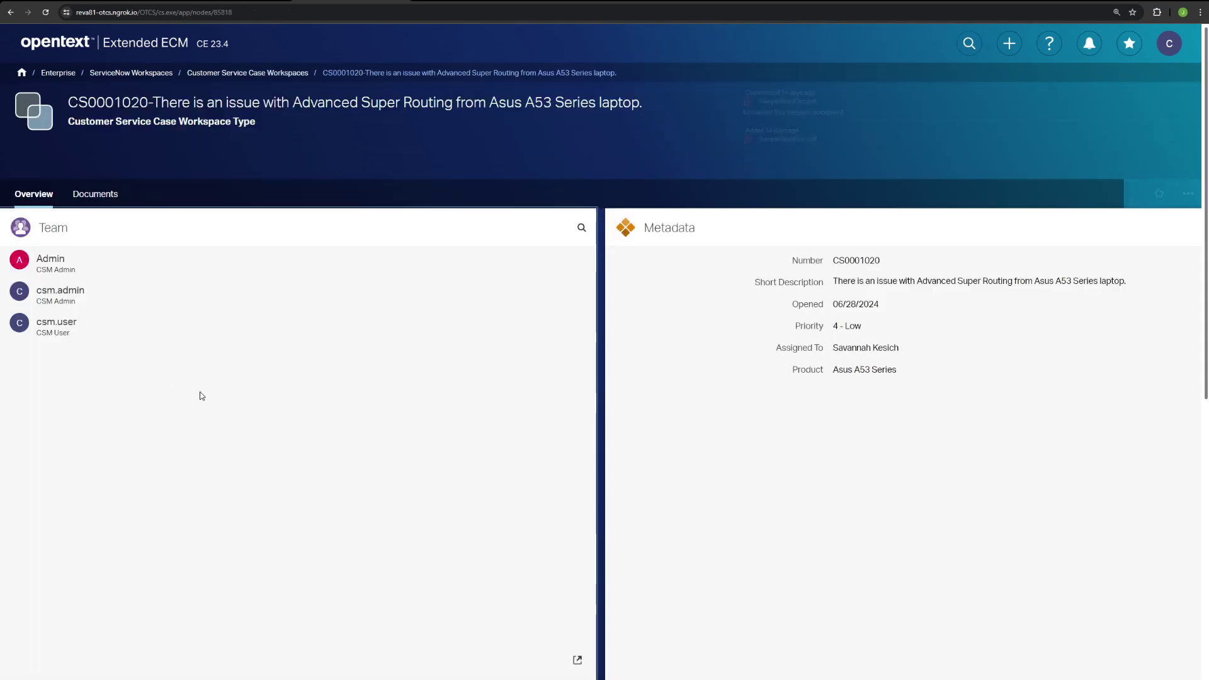
pyautogui.click(93, 192)
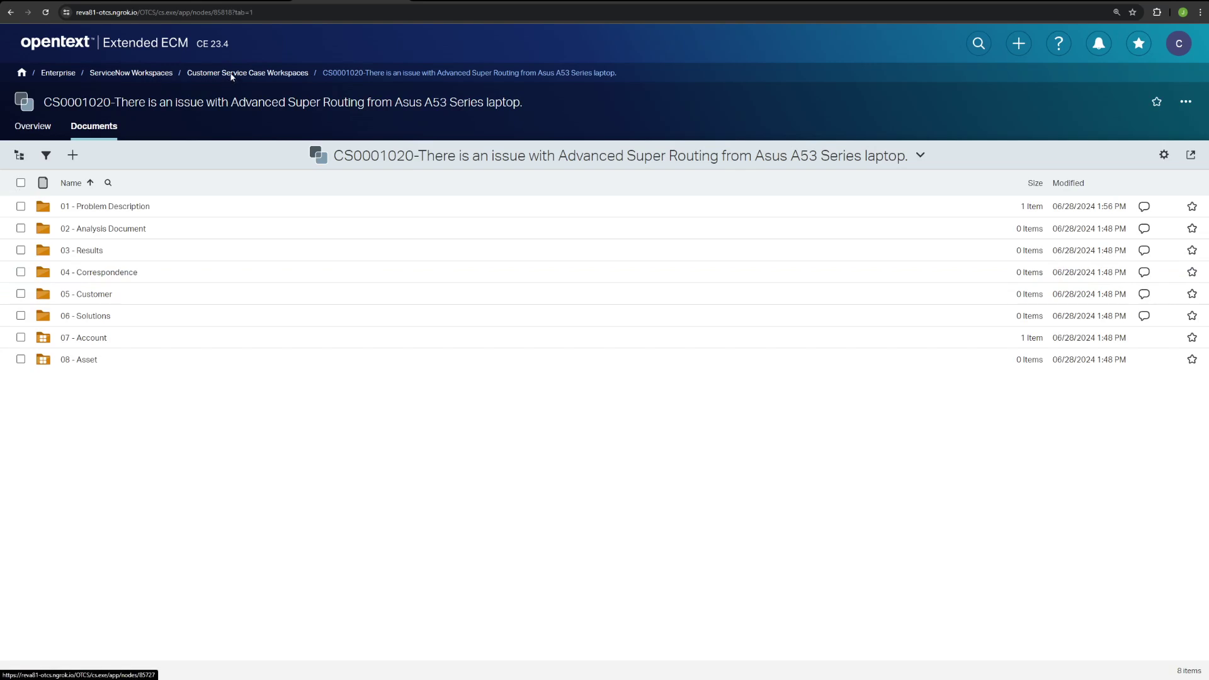
pyautogui.click(300, 74)
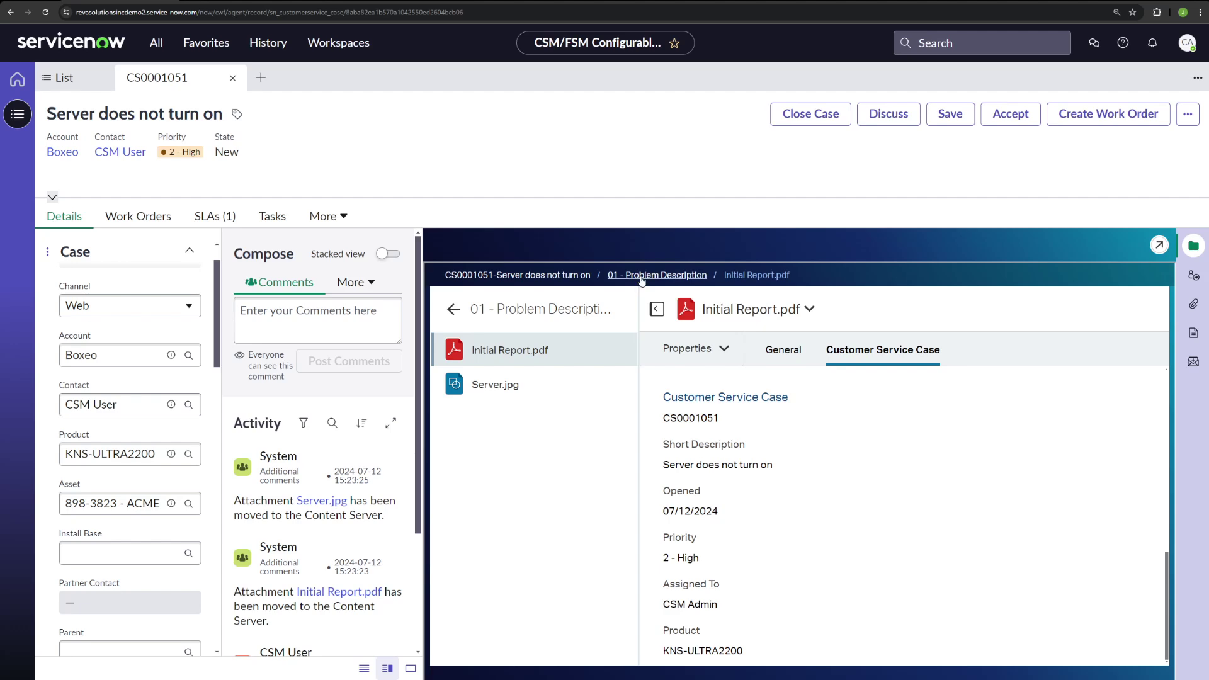
# Step: Return to the ServiceNow case CS0001051 and upload Analysis Report.pdf to the workspace's 02 - Analysis Document folder
pyautogui.press('Escape')
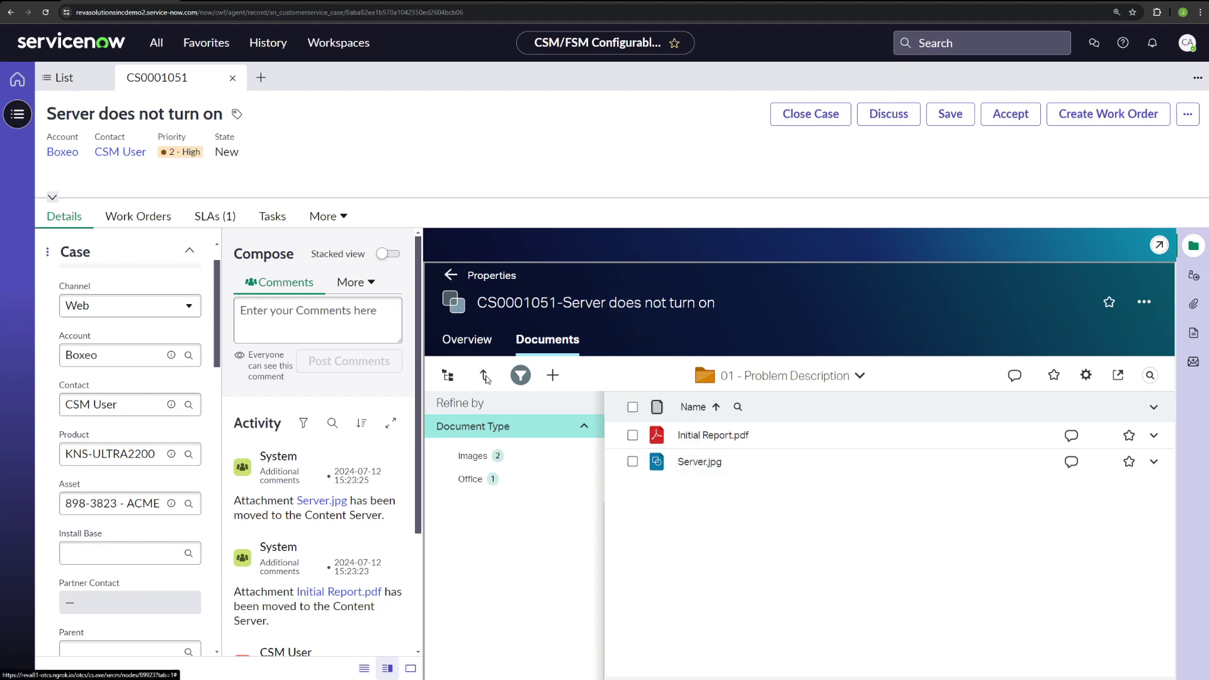
pyautogui.click(485, 376)
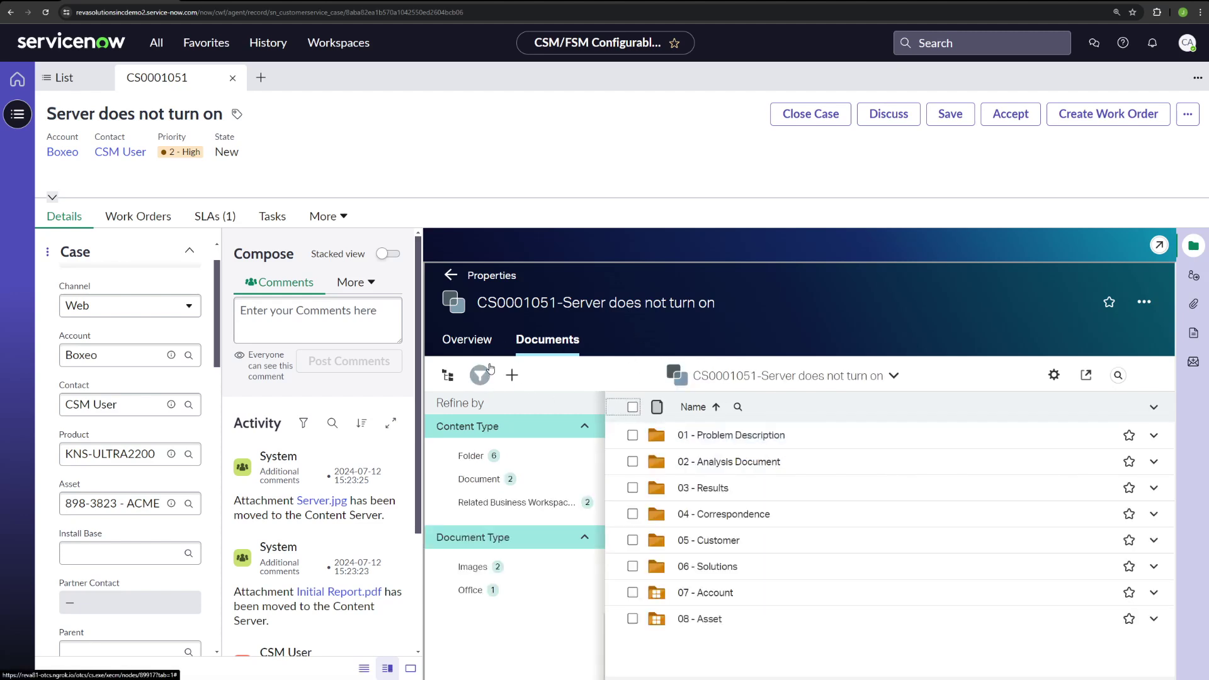
pyautogui.click(738, 466)
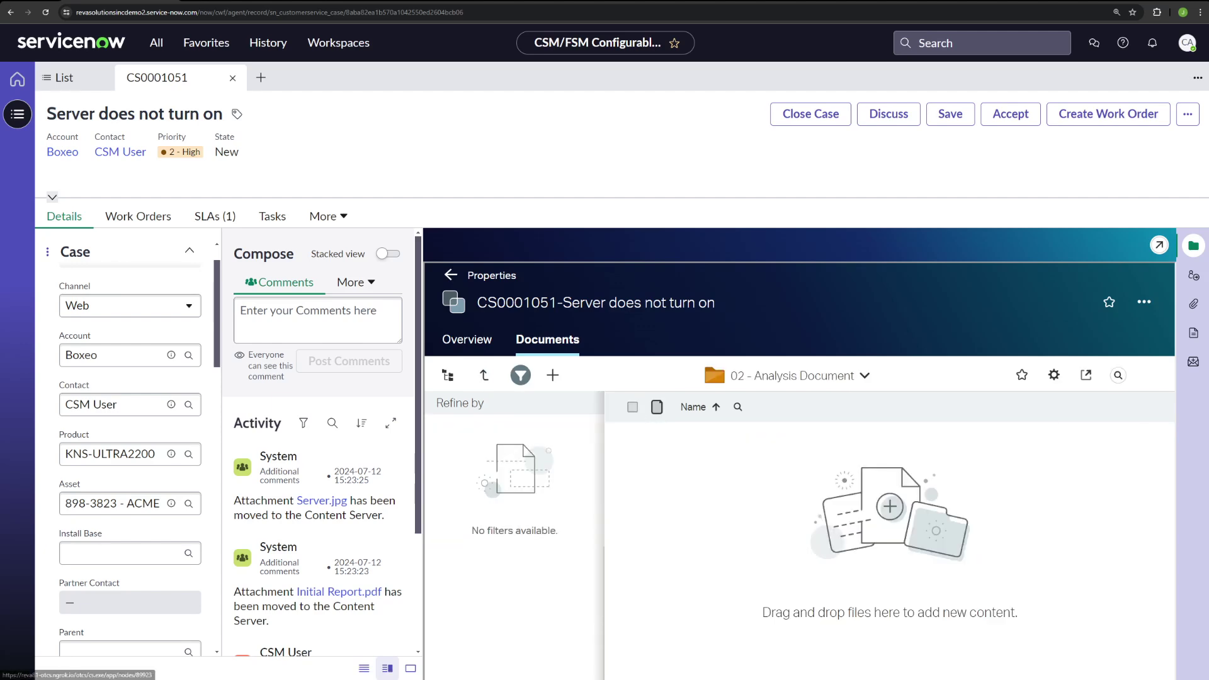
pyautogui.moveTo(579, 491); pyautogui.dragTo(882, 479)
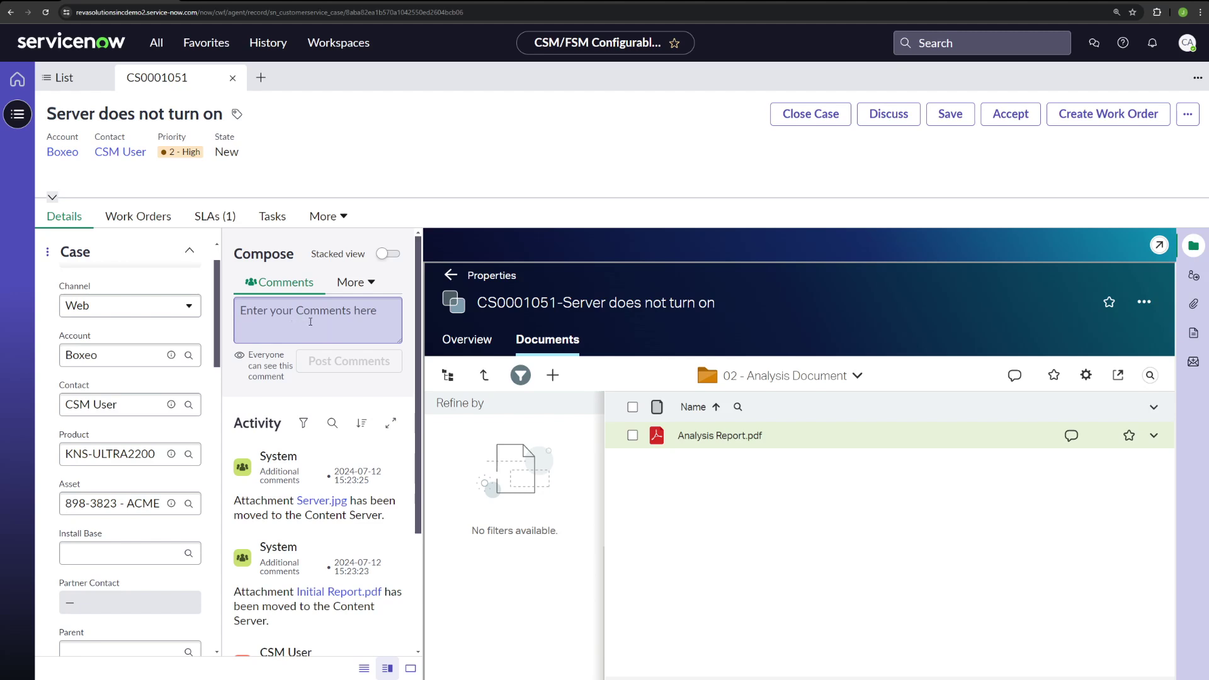
# Step: Post the case comment "Hello, please review the uploaded analysis report." and check the activity stream
pyautogui.click(310, 322)
pyautogui.write('Hello, pleas')
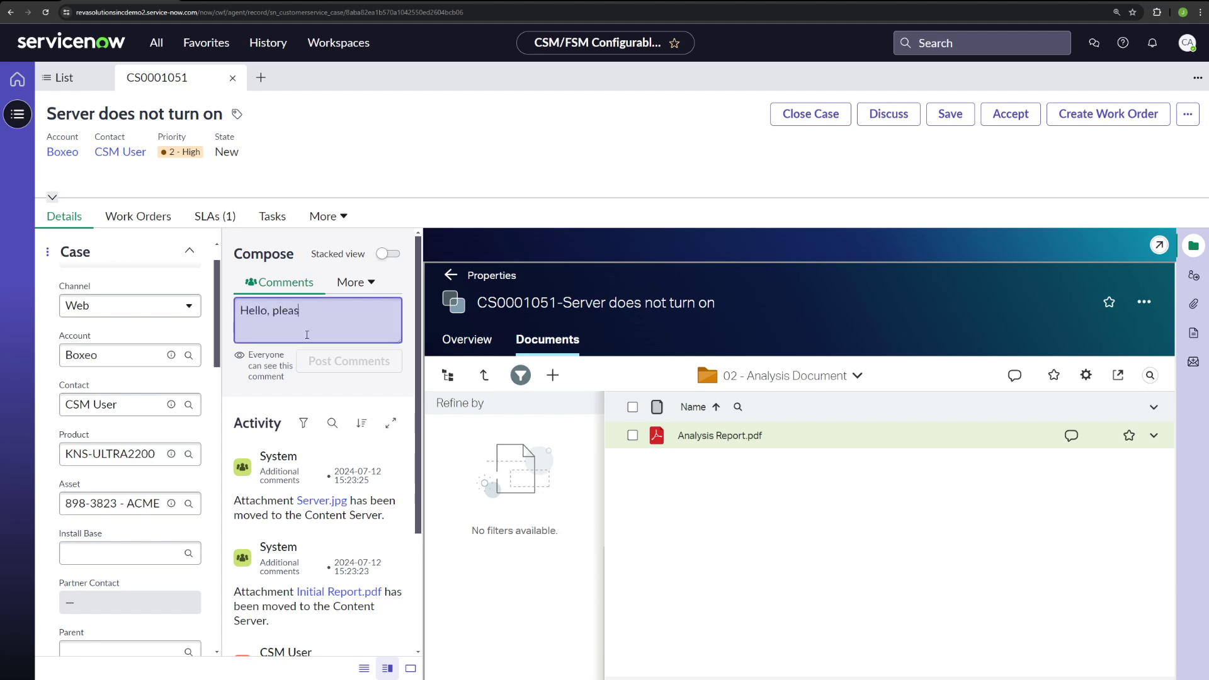
pyautogui.write('e review the ')
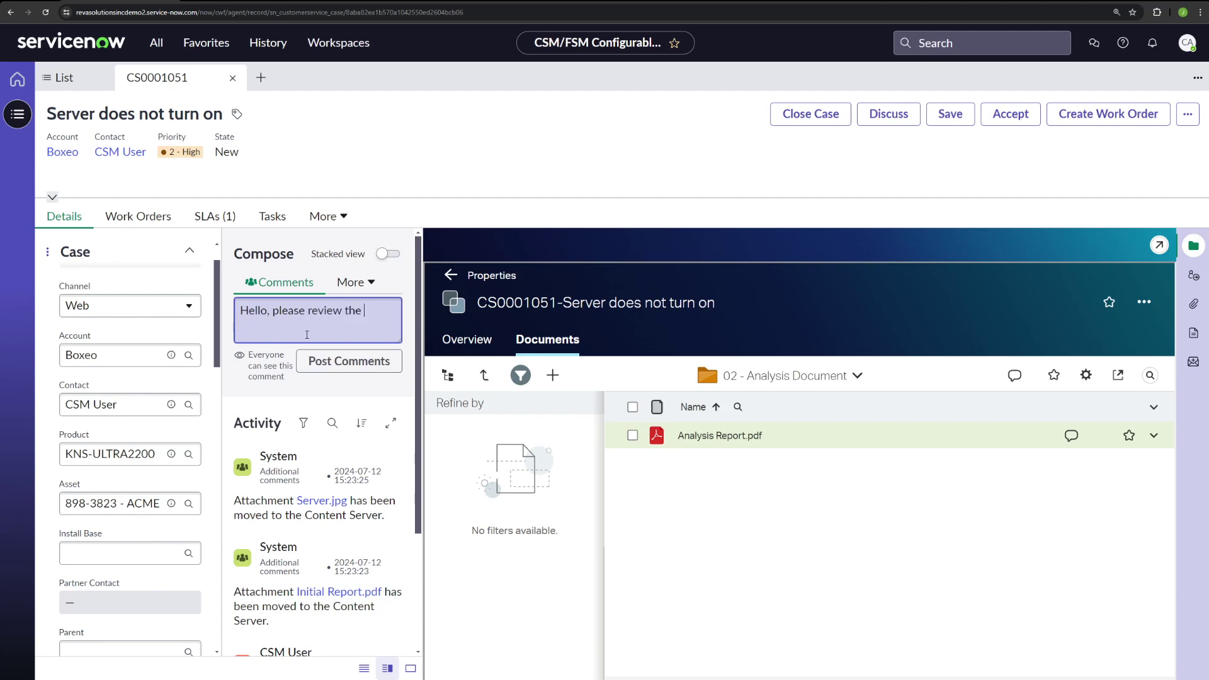
pyautogui.write('uploaded analysis report.')
pyautogui.click(349, 367)
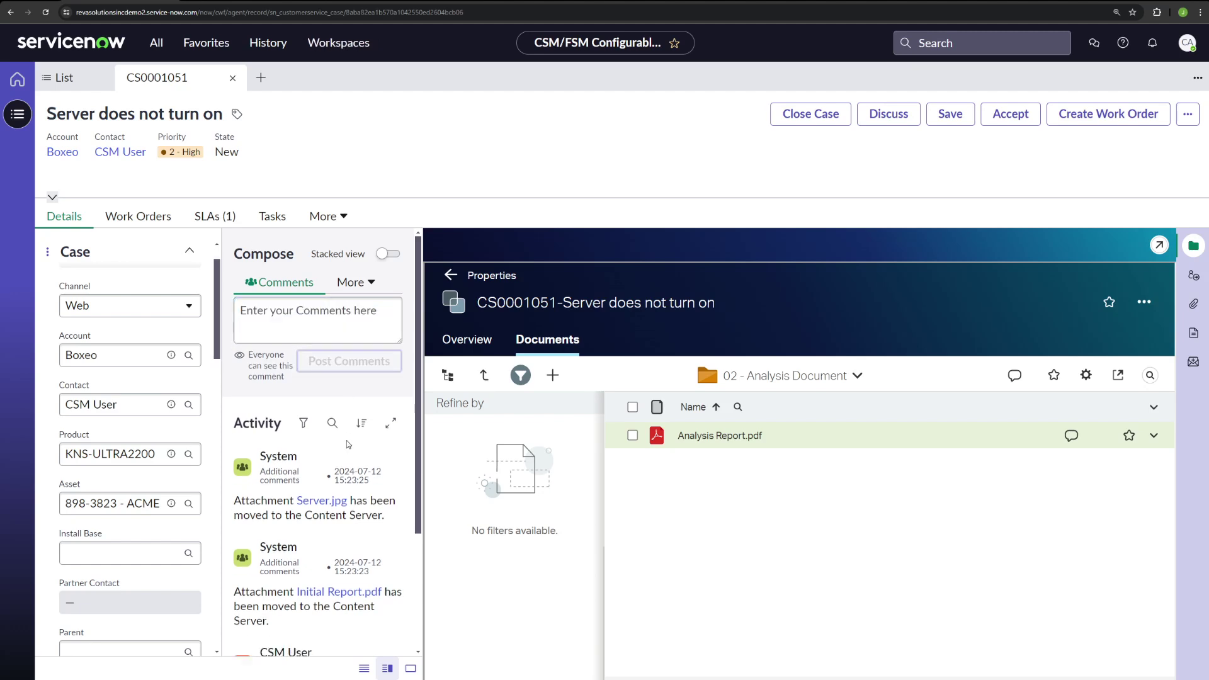
pyautogui.scroll(-2, 353, 447)
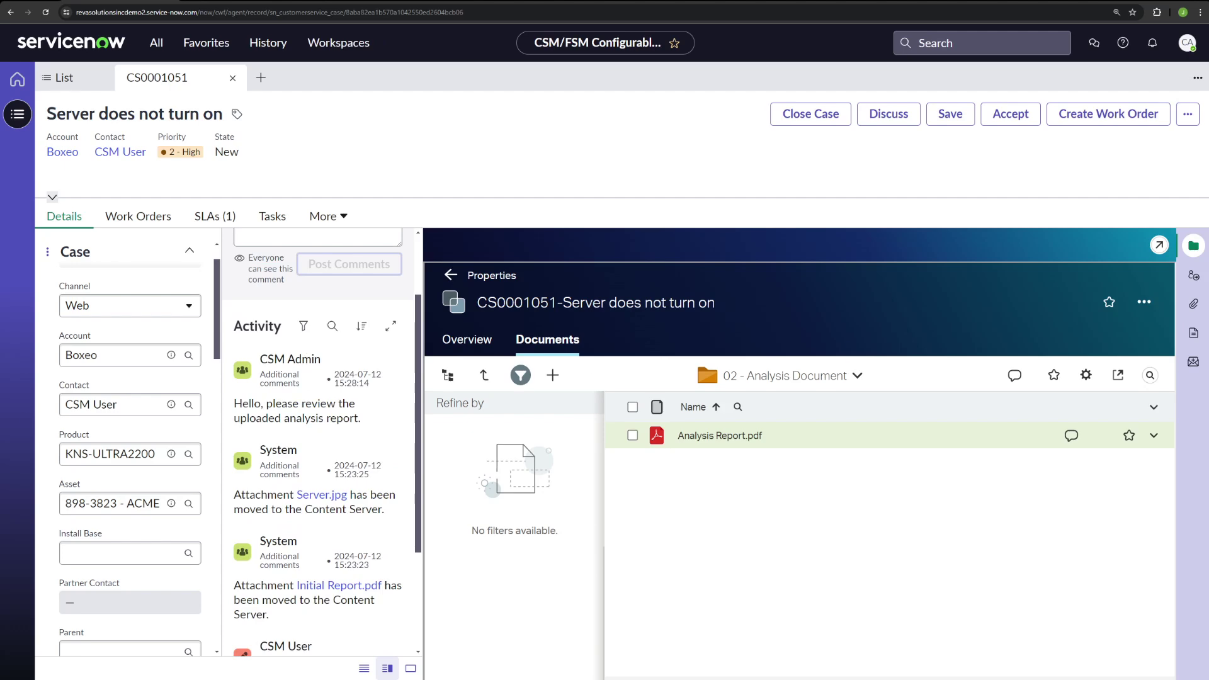
# Step: Switch to the customer portal's Standard Ticket window and read the case's activity comments
pyautogui.moveTo(1208, 241)
pyautogui.click(1152, 292)
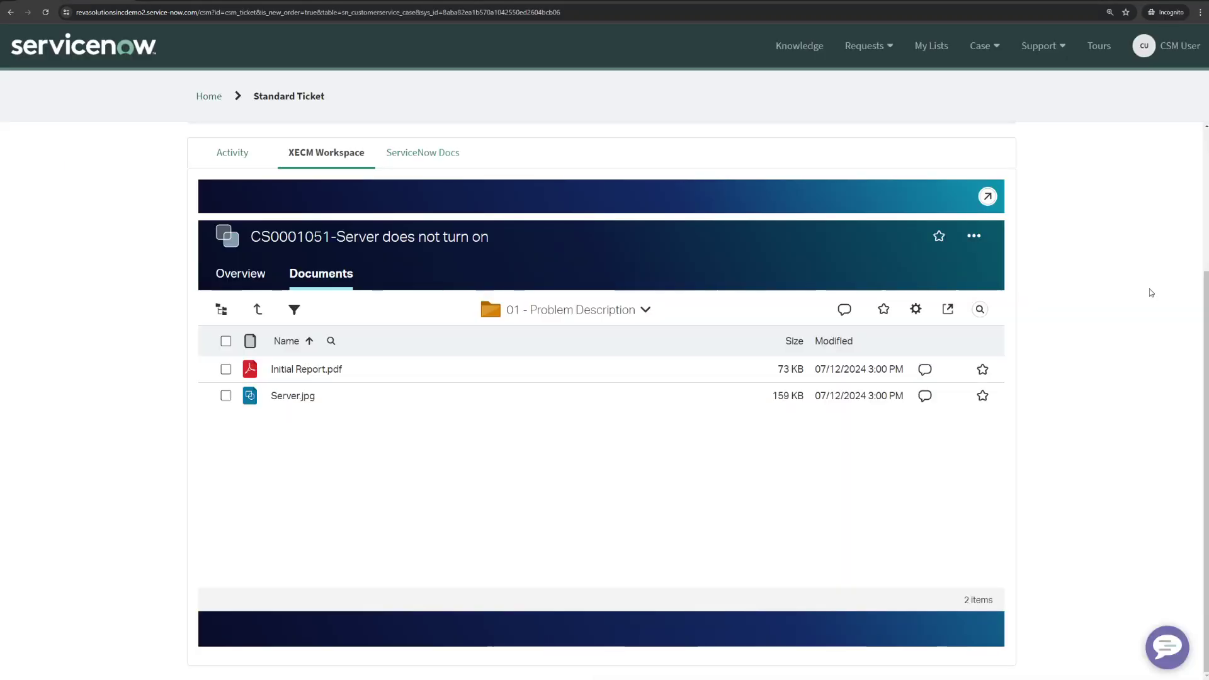
pyautogui.click(234, 165)
pyautogui.scroll(-1, 146, 425)
pyautogui.scroll(2, 220, 204)
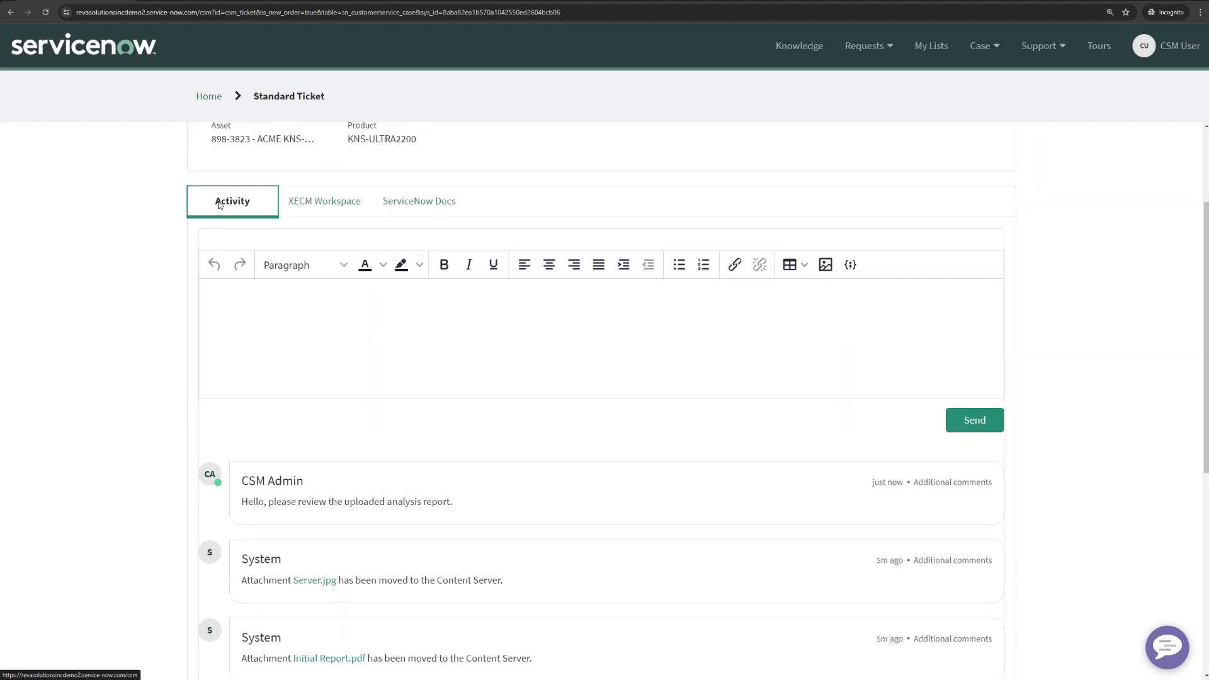
pyautogui.scroll(-2, 183, 329)
pyautogui.scroll(2, 183, 329)
# Step: Preview Analysis Report.pdf from the 02 - Analysis Document folder of the ticket's XECM Workspace
pyautogui.click(335, 201)
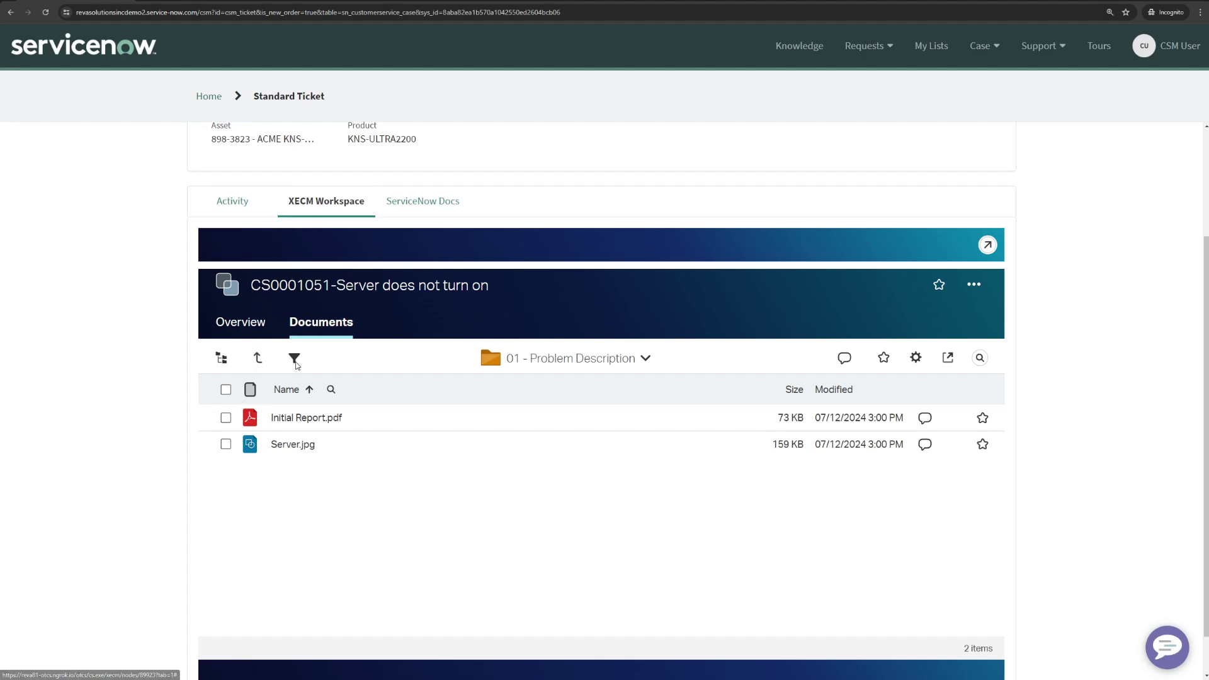
pyautogui.click(258, 359)
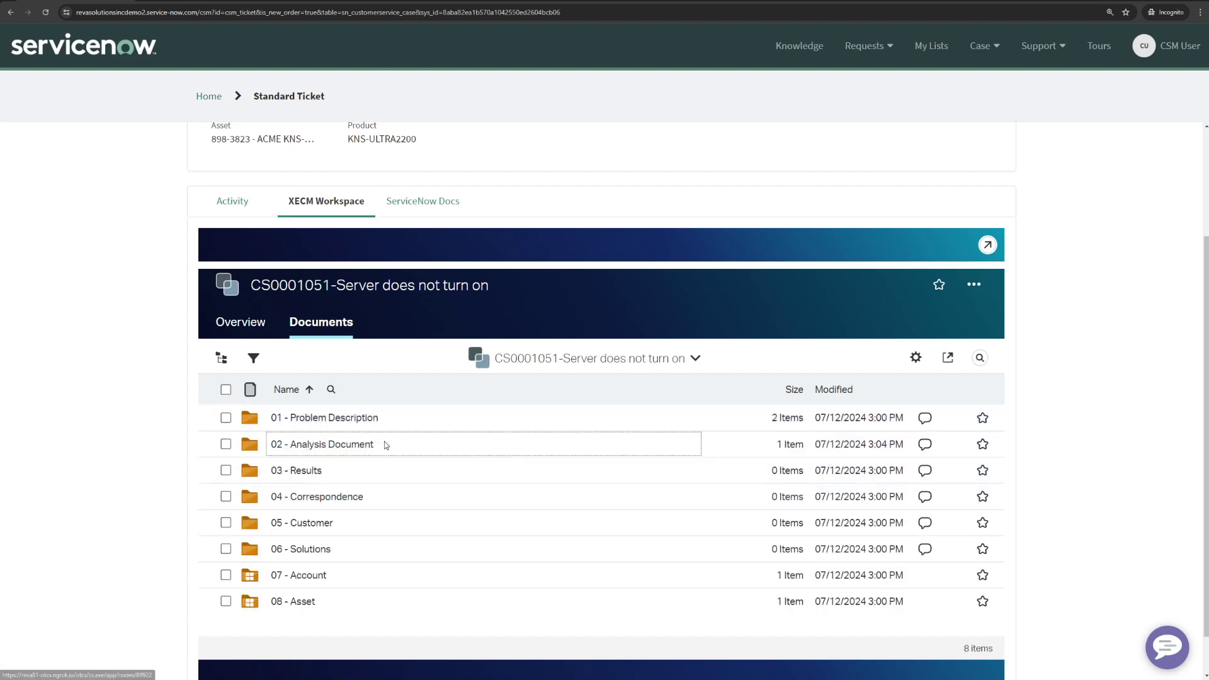
pyautogui.click(386, 445)
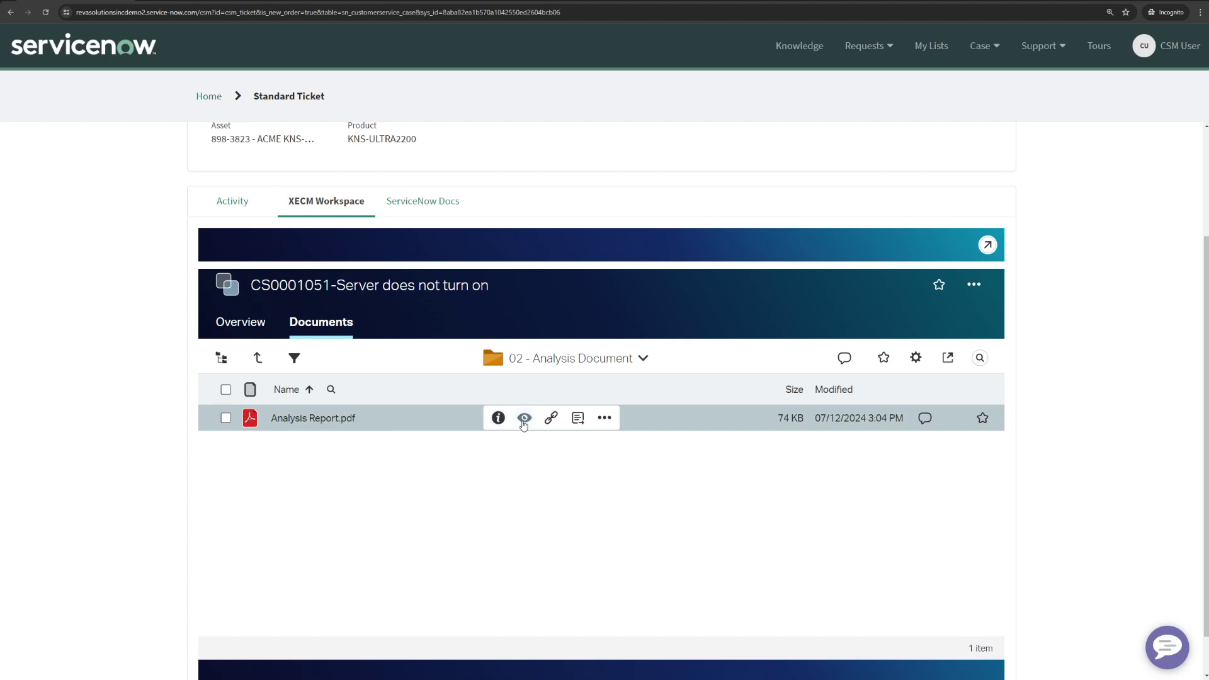
pyautogui.click(524, 418)
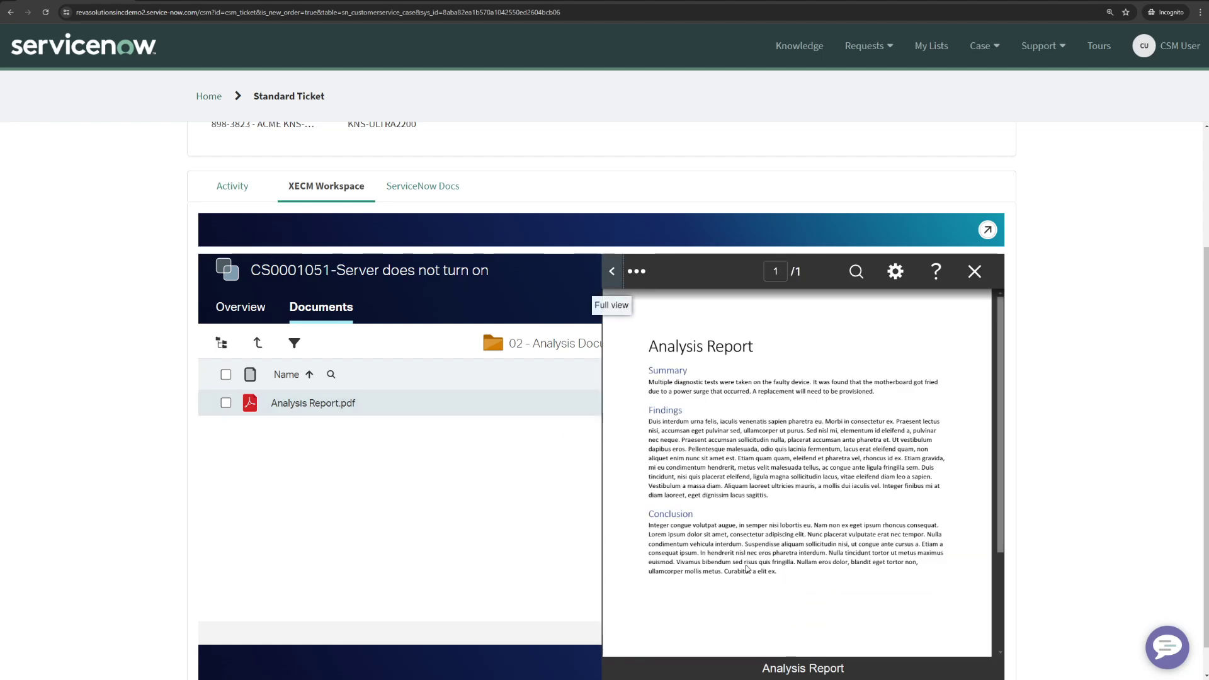
# Step: Send the reply "No questions so far." in the ticket's activity and check the comment stream
pyautogui.click(237, 187)
pyautogui.scroll(-1, 224, 418)
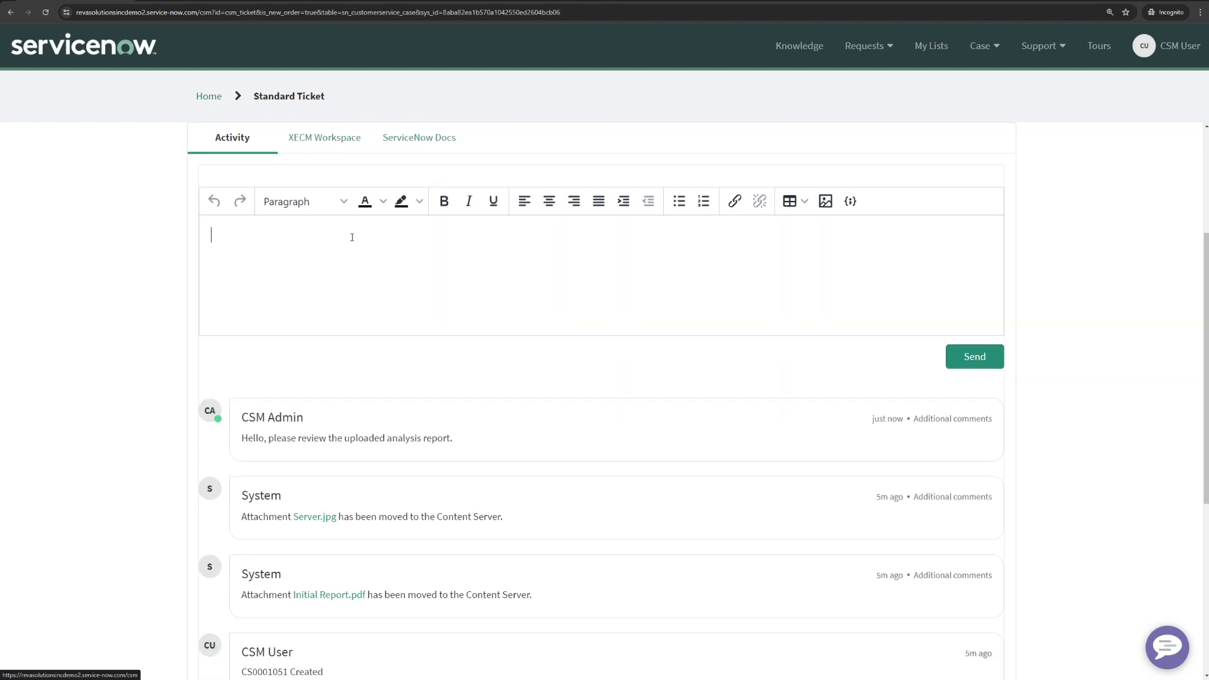
pyautogui.write('No questions so far.')
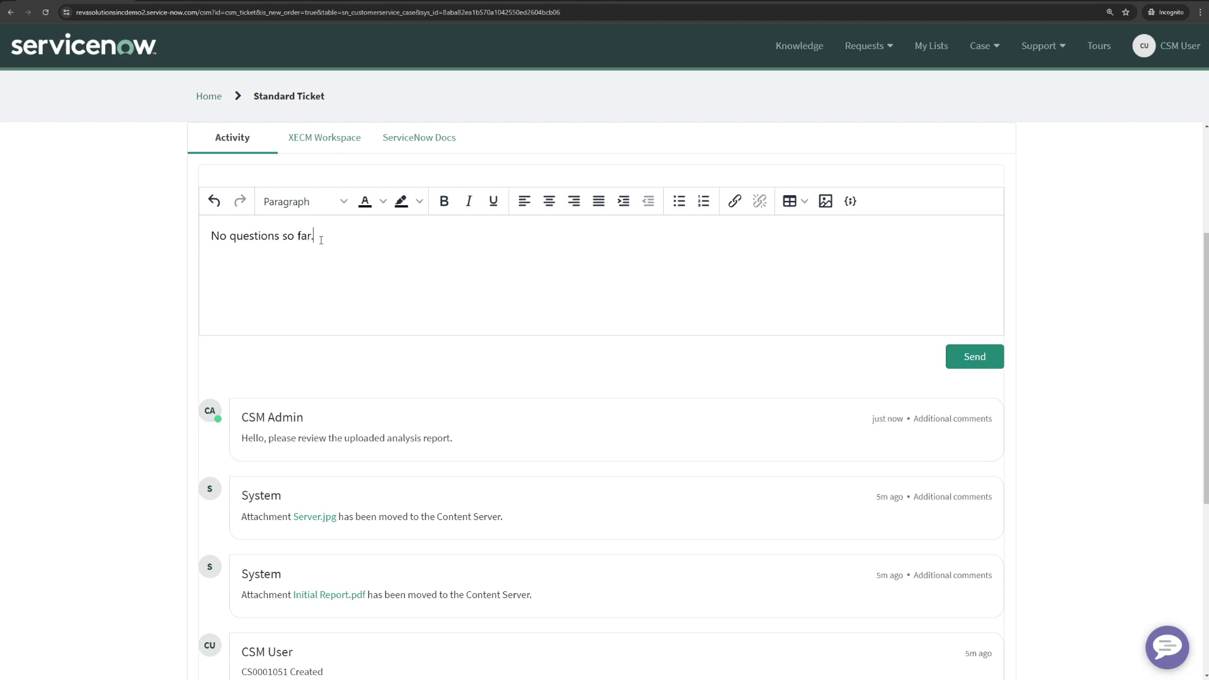
pyautogui.click(966, 357)
pyautogui.scroll(-1, 543, 472)
pyautogui.scroll(1, 489, 502)
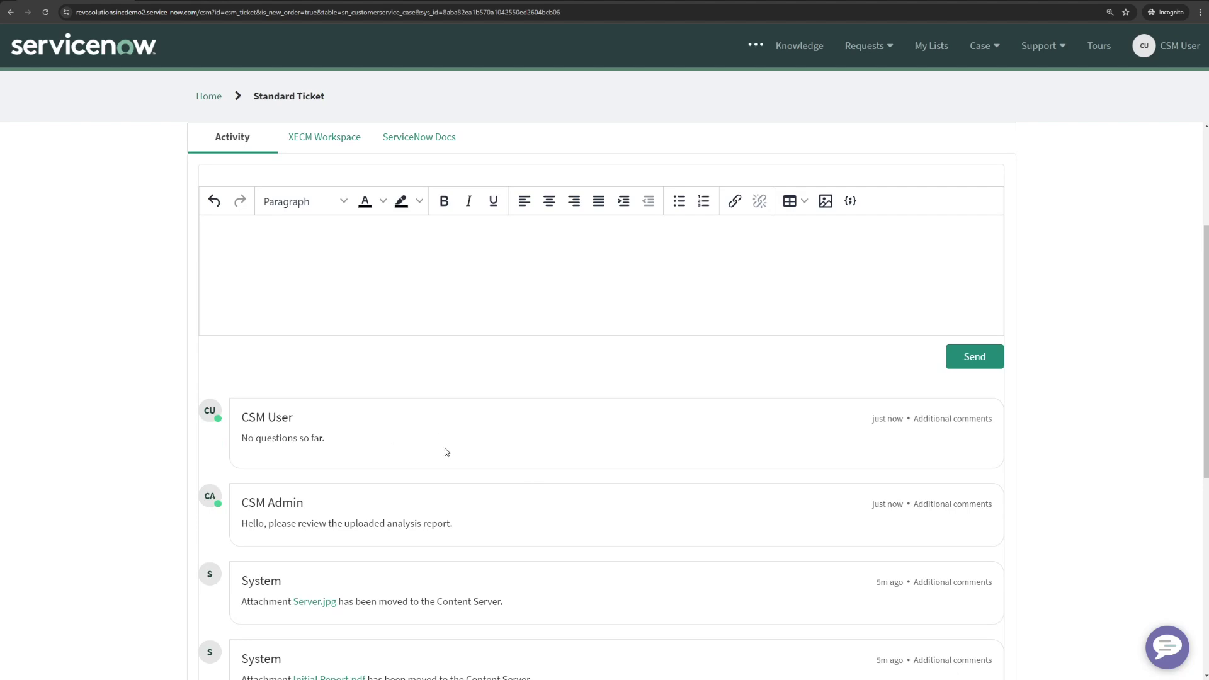
# Step: Switch to the agent's CS0001051 window, upload Analysis Report.pdf as a new version in 02 - Analysis Document, and return to the workspace's top level
pyautogui.moveTo(1207, 245)
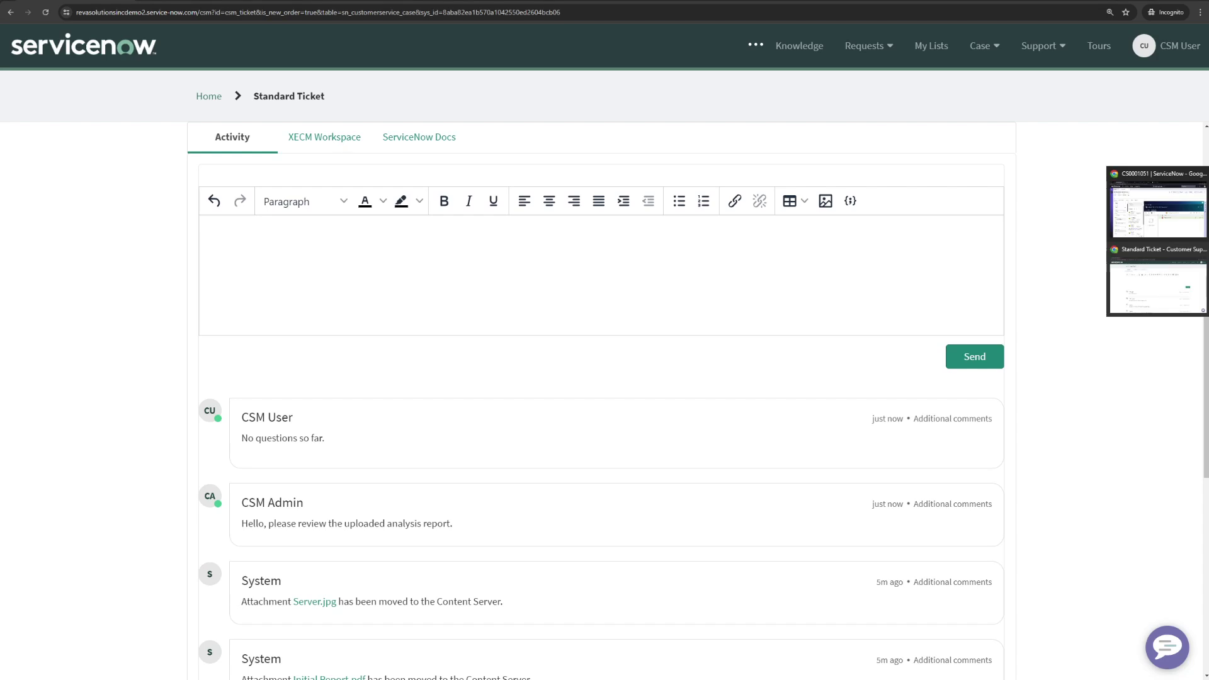
pyautogui.click(1147, 218)
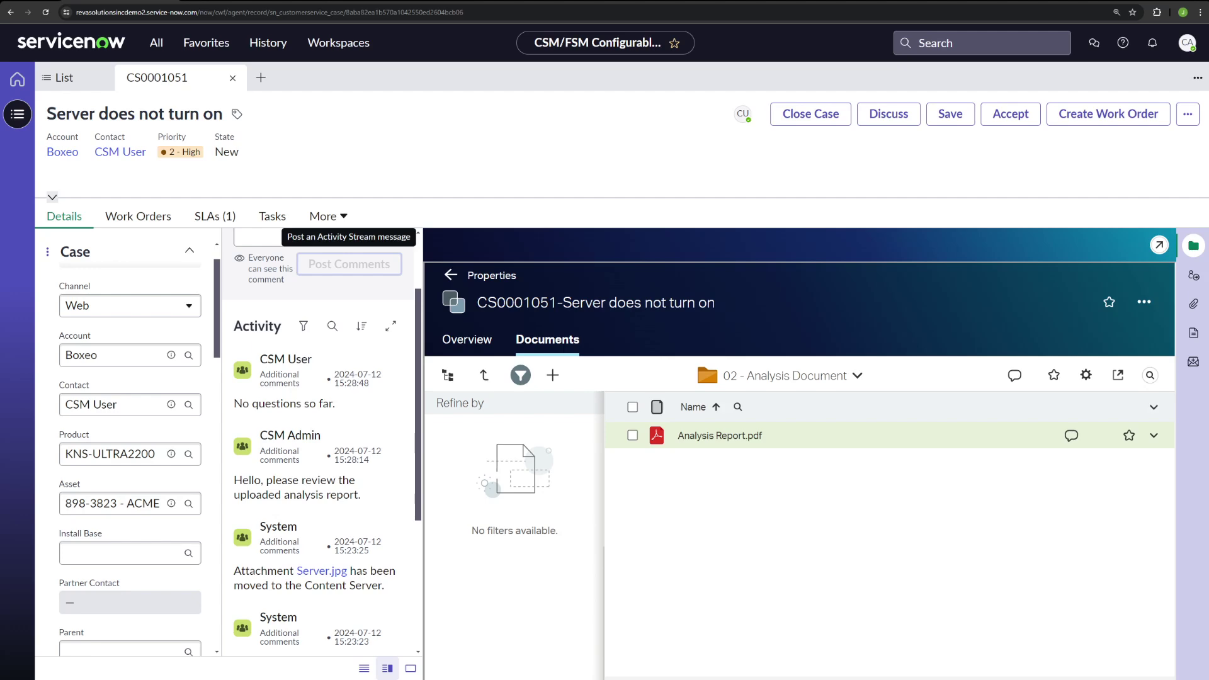
pyautogui.moveTo(621, 488); pyautogui.dragTo(823, 535)
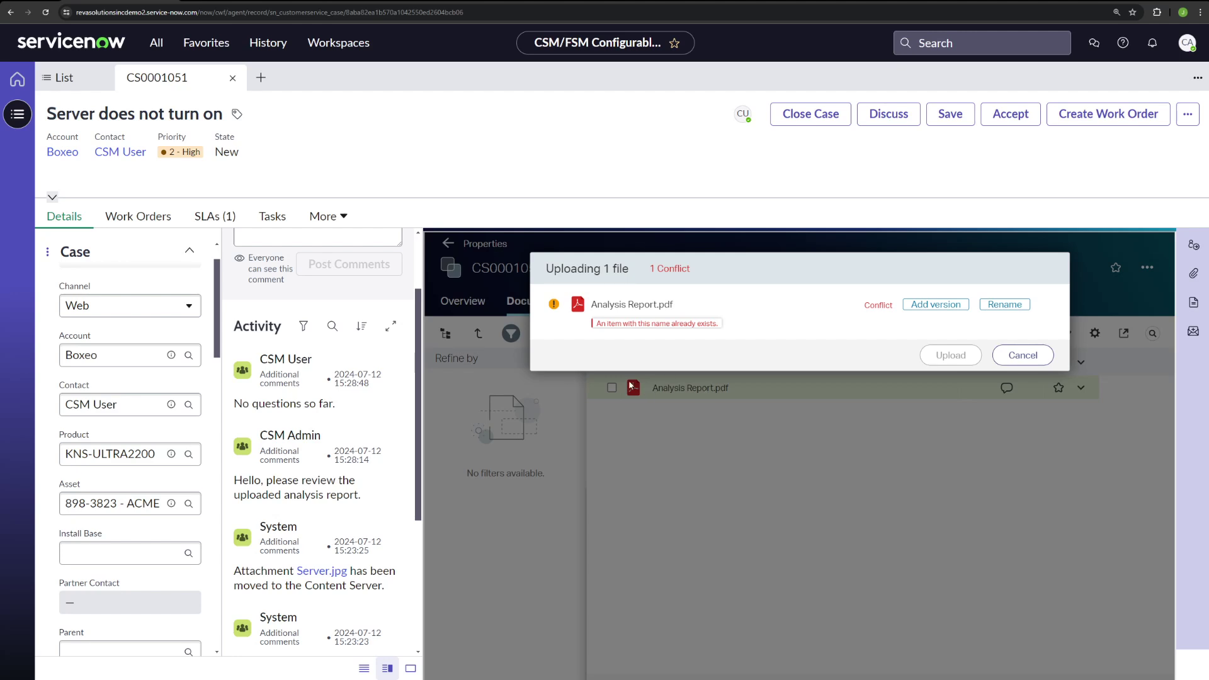
pyautogui.click(929, 306)
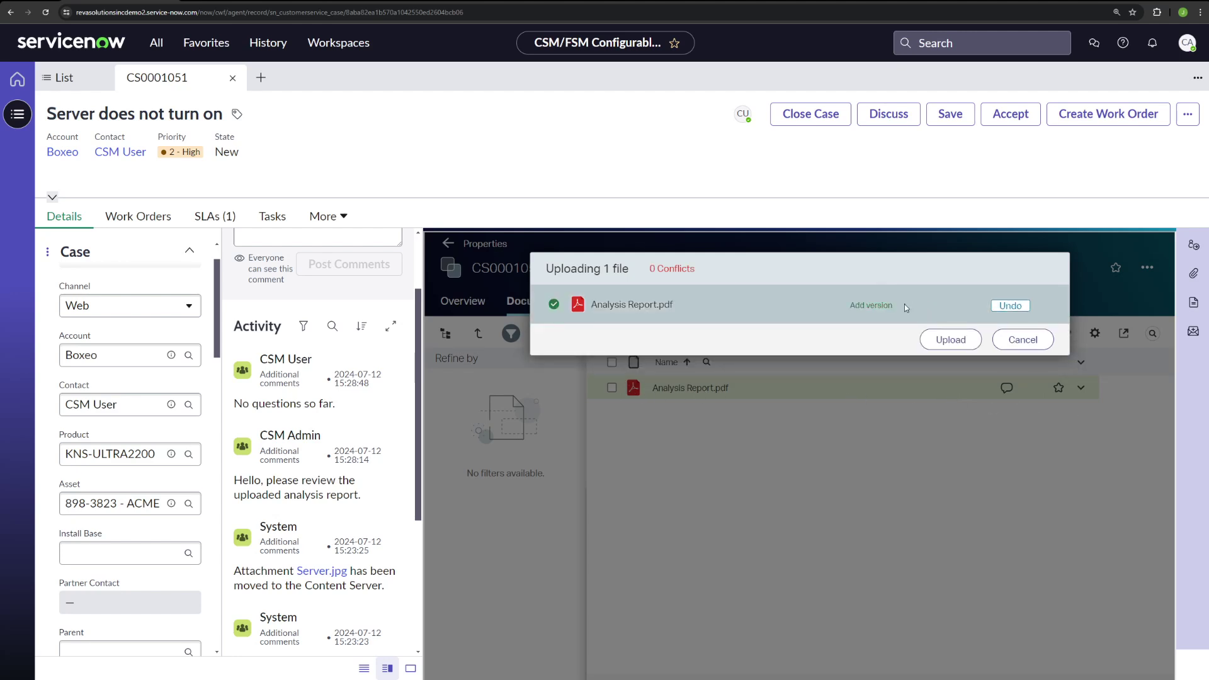
pyautogui.click(937, 338)
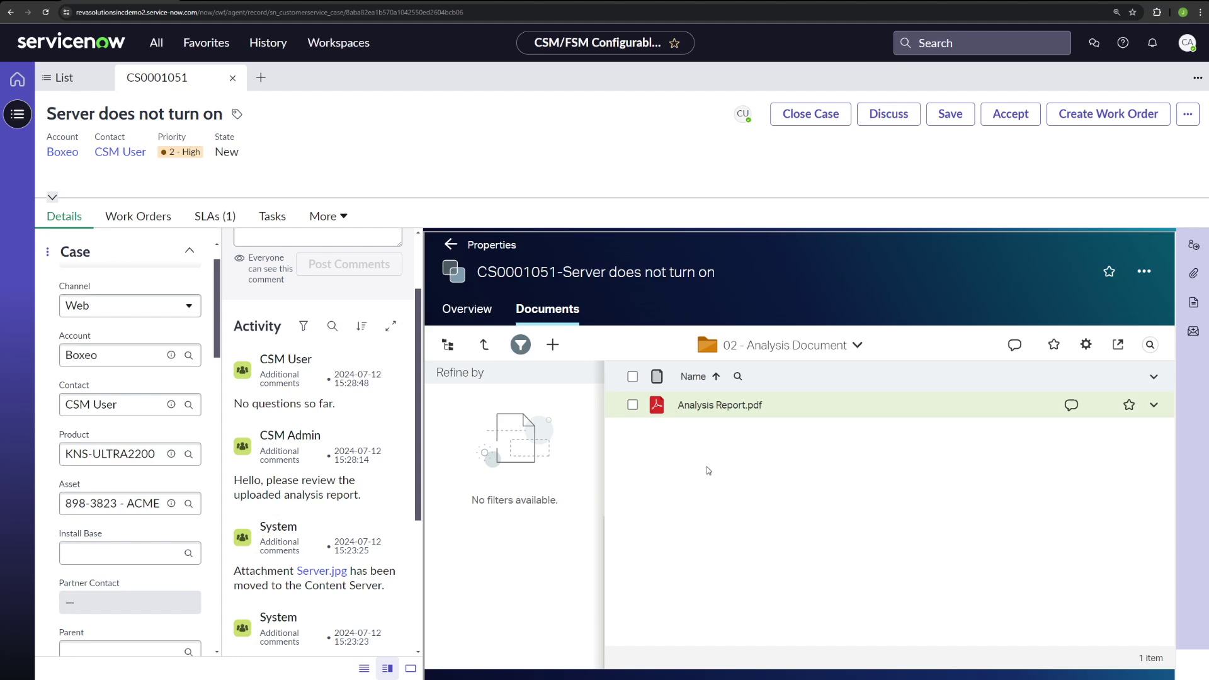
pyautogui.click(512, 350)
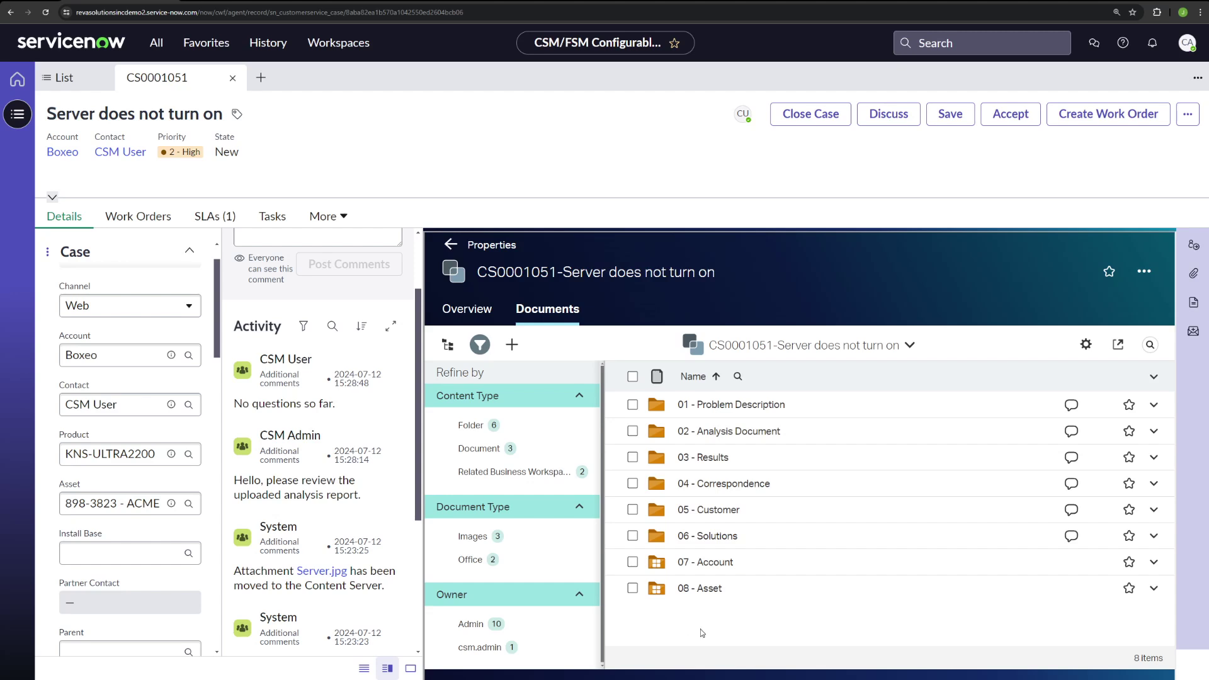
# Step: Preview Manual.pdf from the 02 - Manuals folder of the related asset workspace 898-3823-KN-898-3823, found under 08 - Asset
pyautogui.click(690, 586)
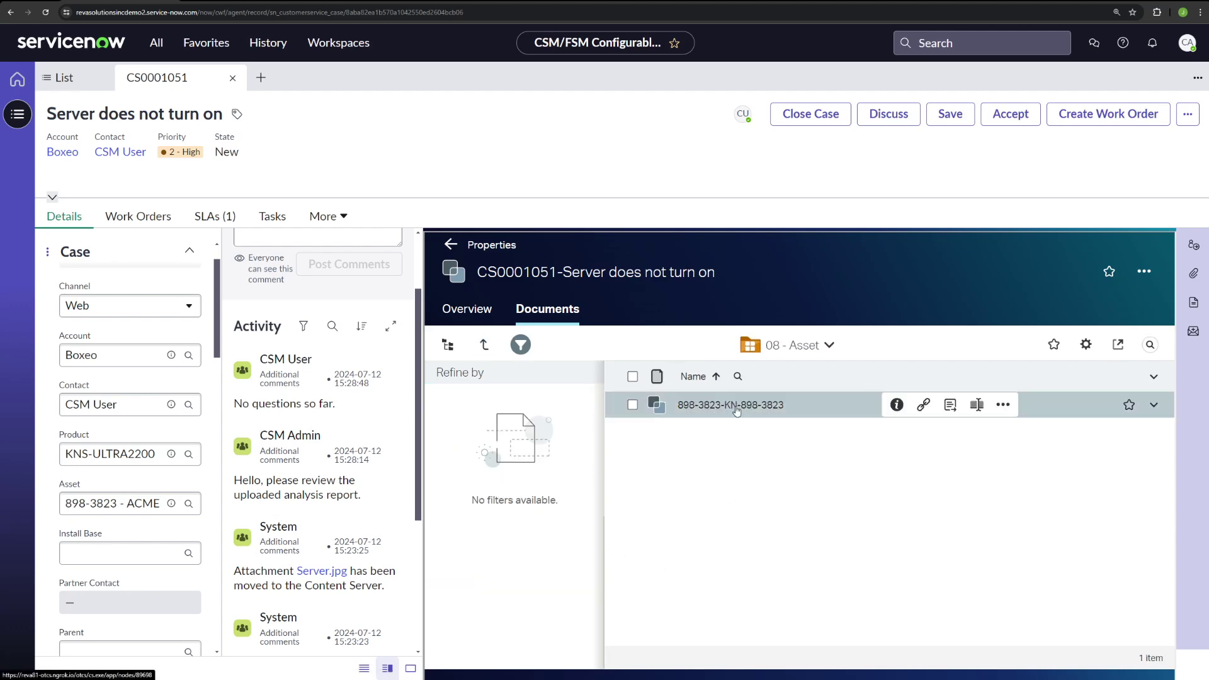
pyautogui.click(736, 408)
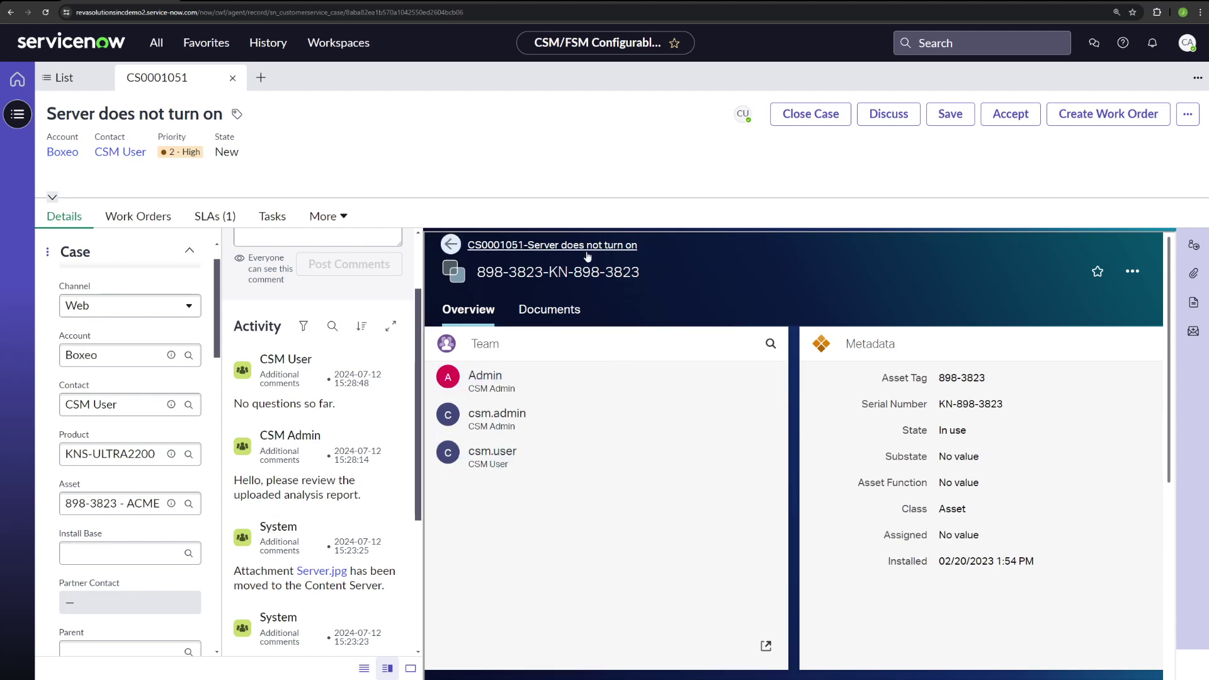
pyautogui.click(558, 313)
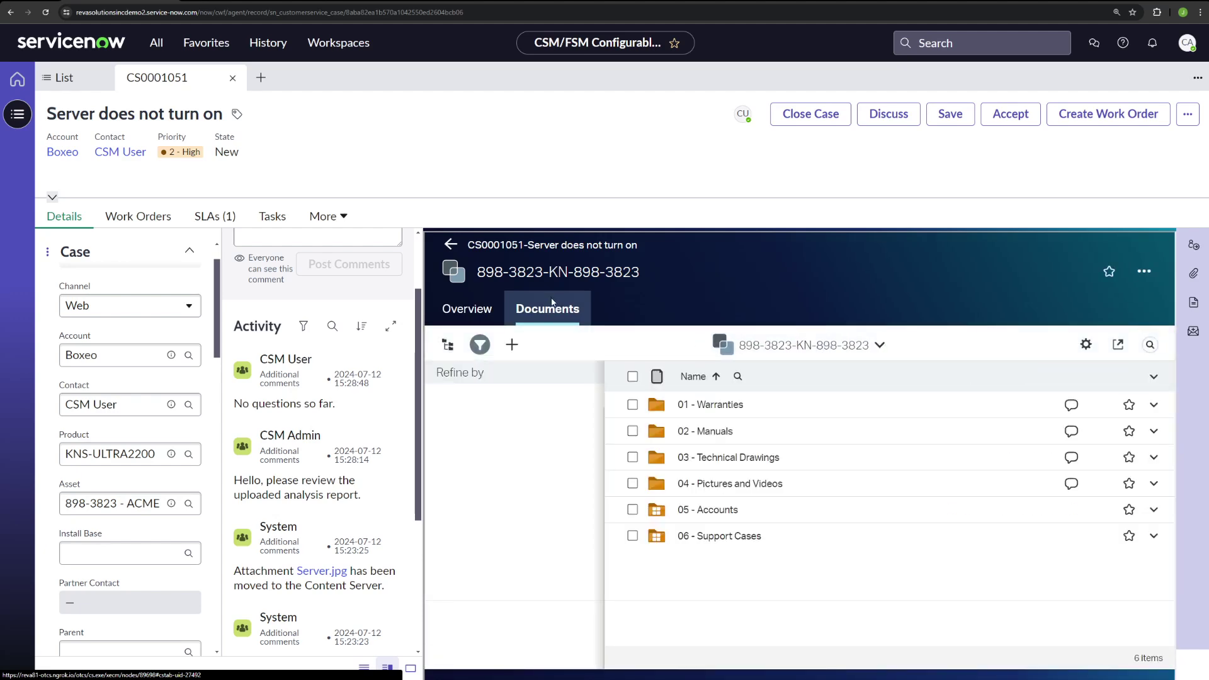
pyautogui.click(713, 430)
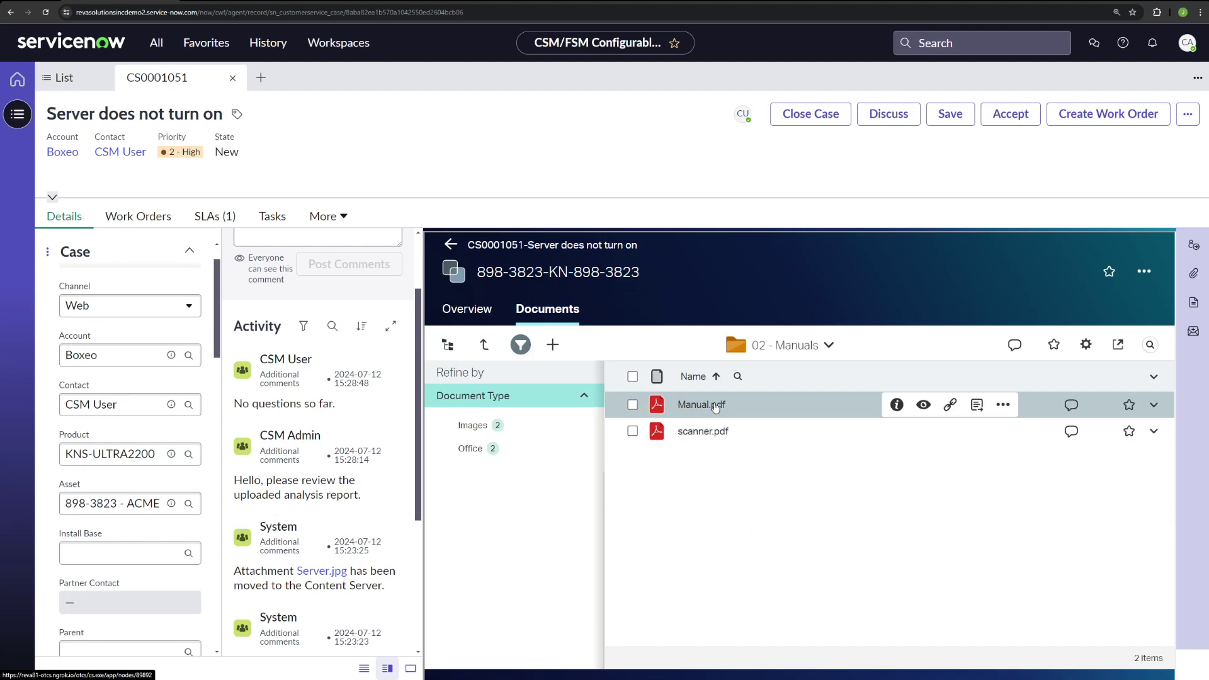
pyautogui.click(920, 405)
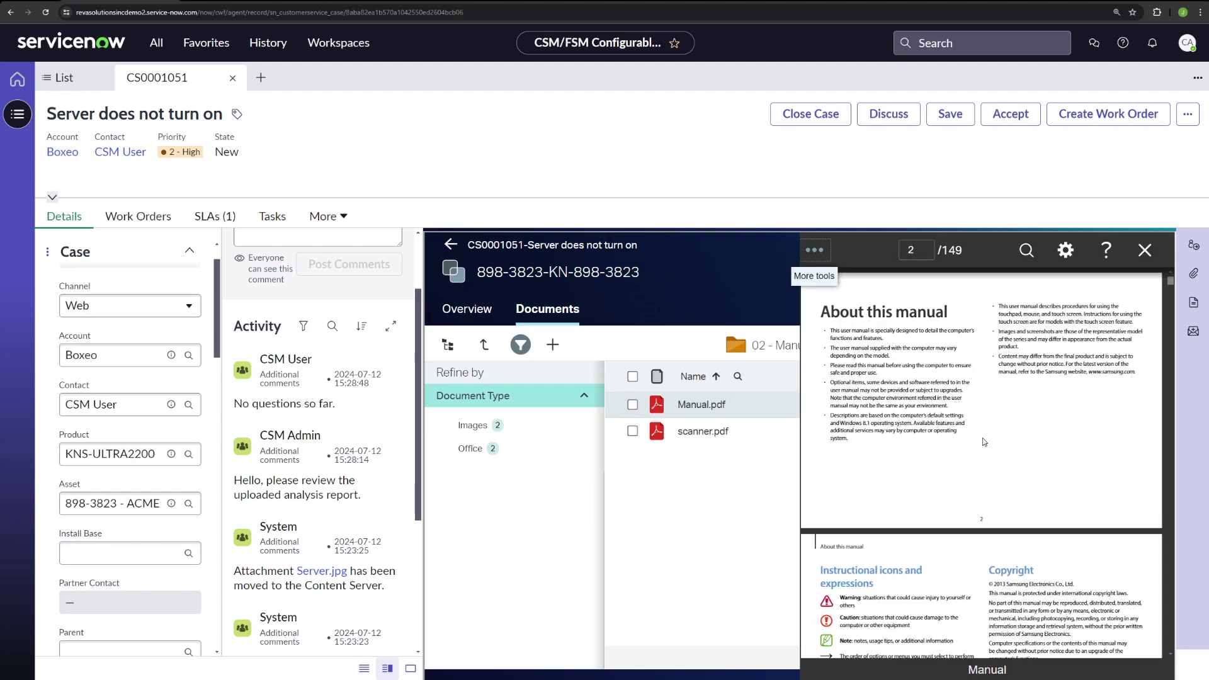
pyautogui.click(1144, 252)
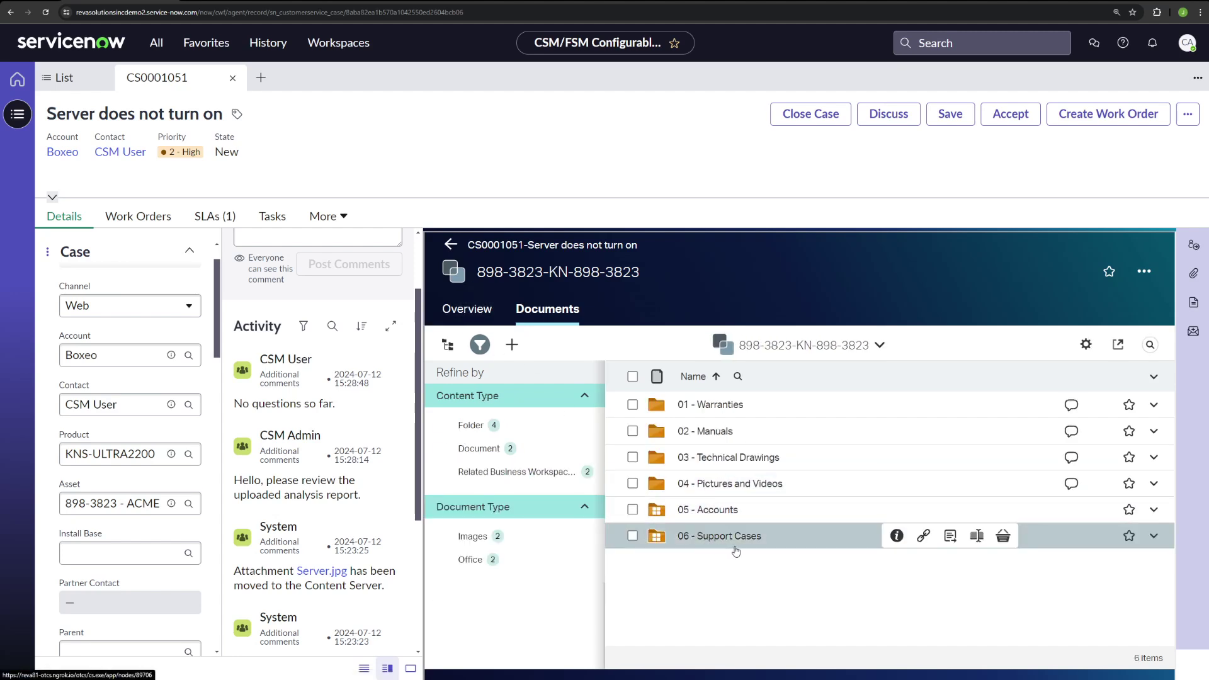
# Step: Review the asset's related cases in 06 - Support Cases and return to the top level of the CS0001051 case workspace
pyautogui.click(731, 543)
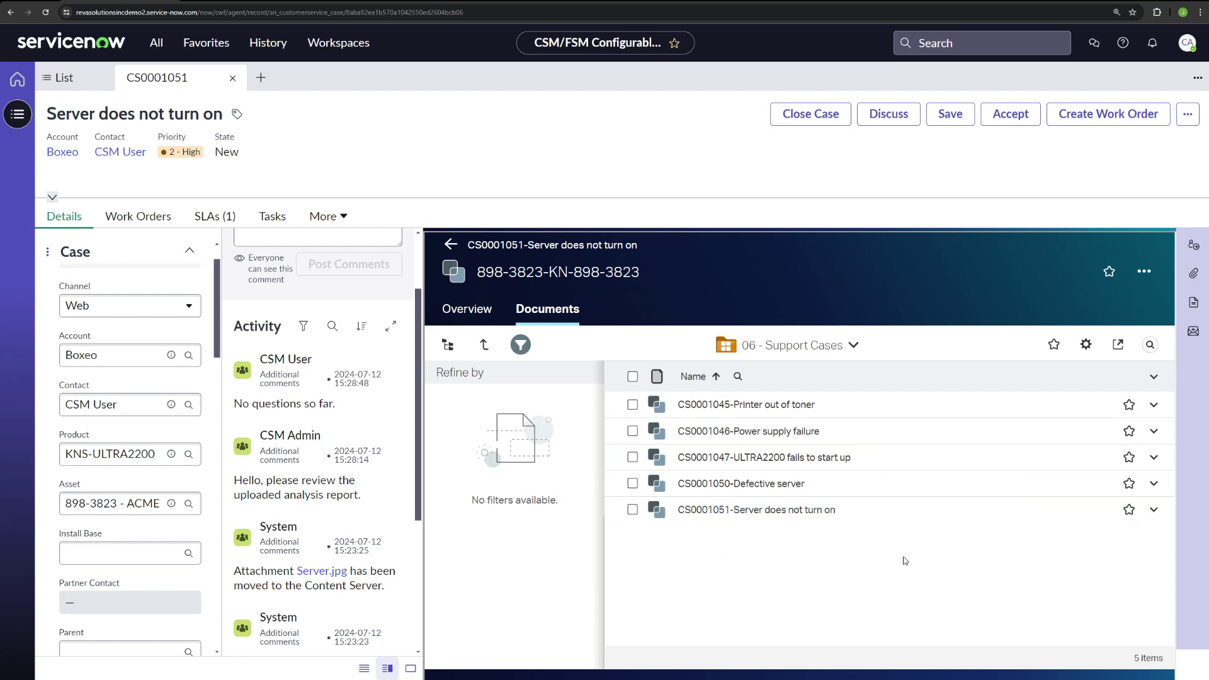
pyautogui.click(488, 345)
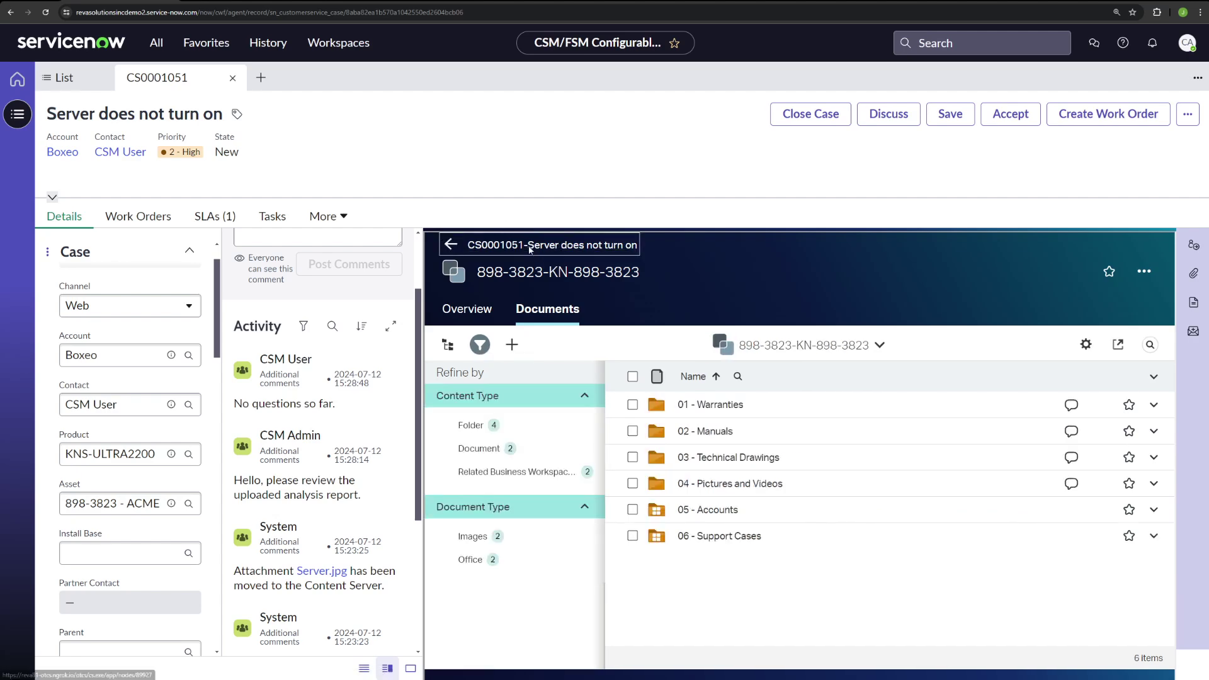
pyautogui.click(531, 245)
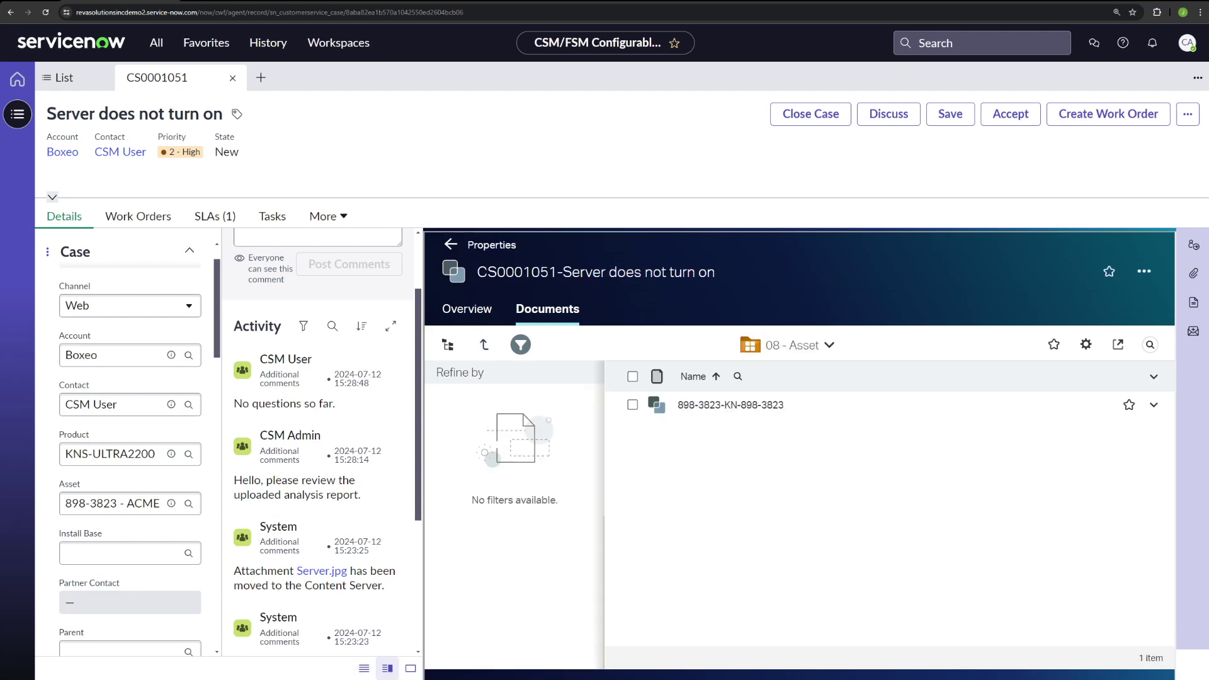
pyautogui.click(484, 344)
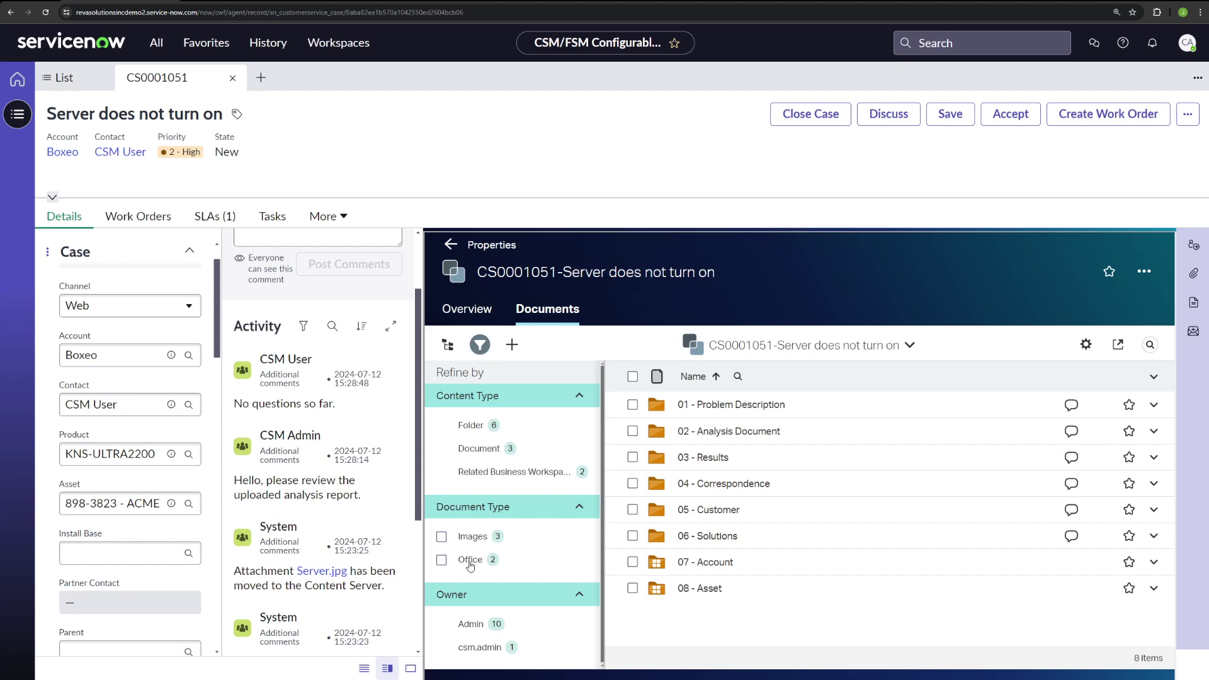
# Step: Filter the case workspace by document type Images and image type Photos, and clear all filters after checking the list
pyautogui.click(442, 535)
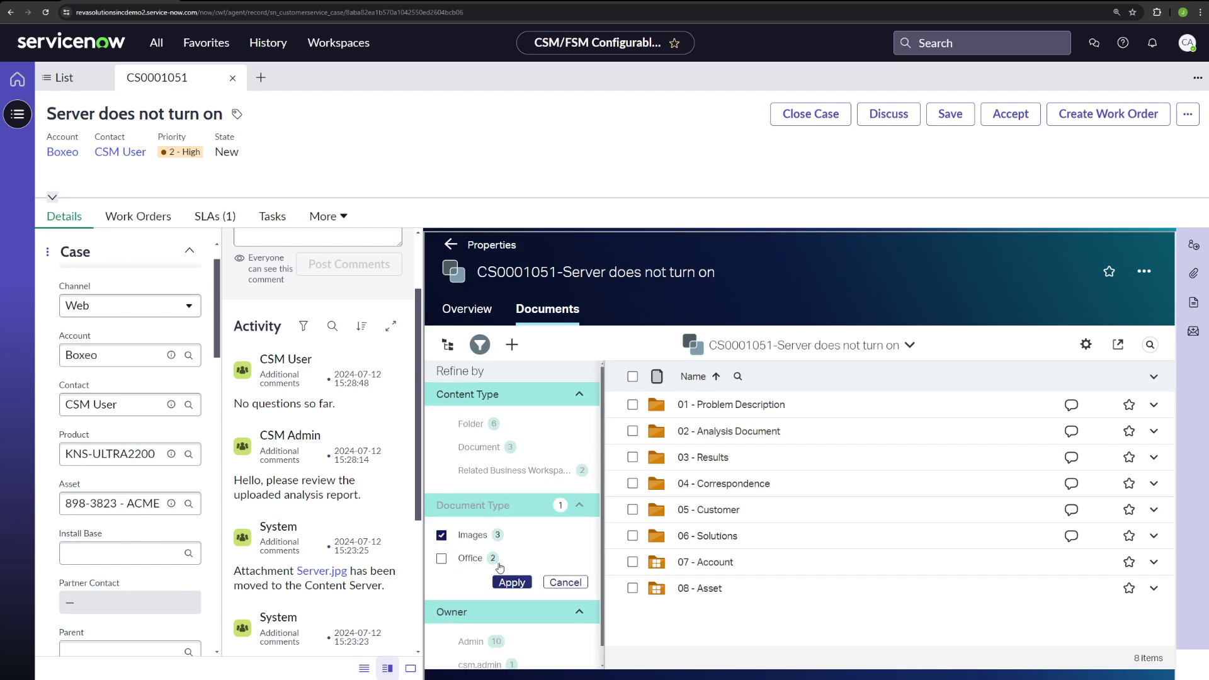
pyautogui.click(521, 583)
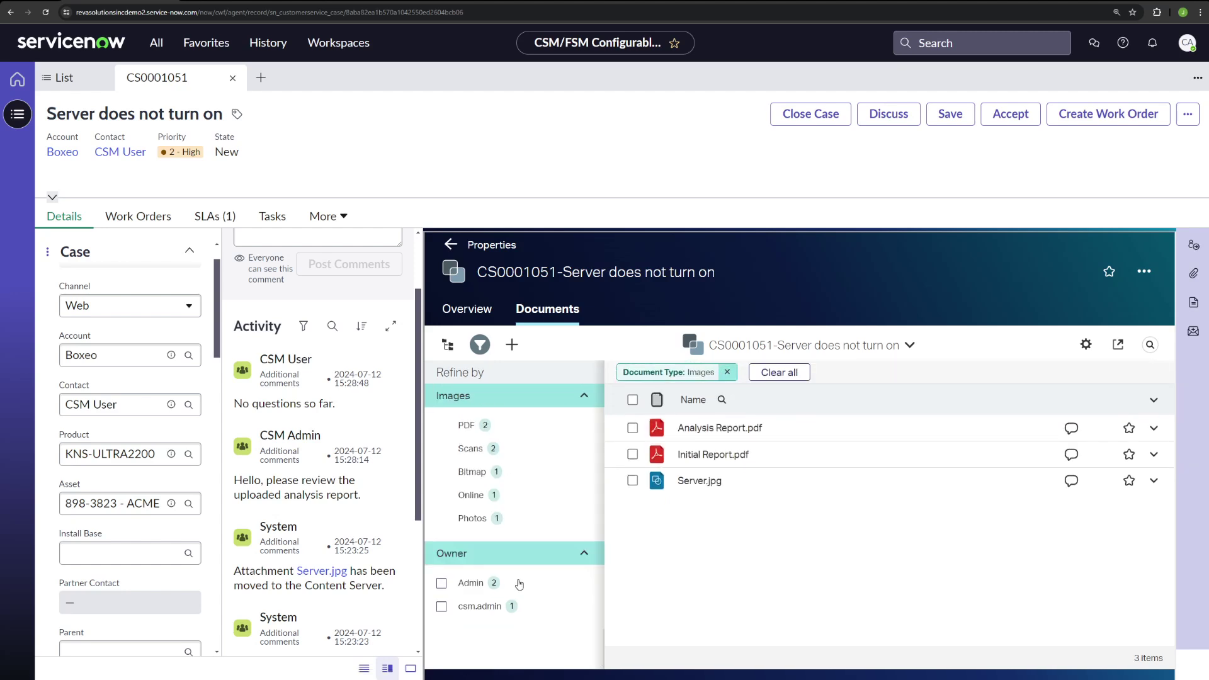
pyautogui.click(442, 519)
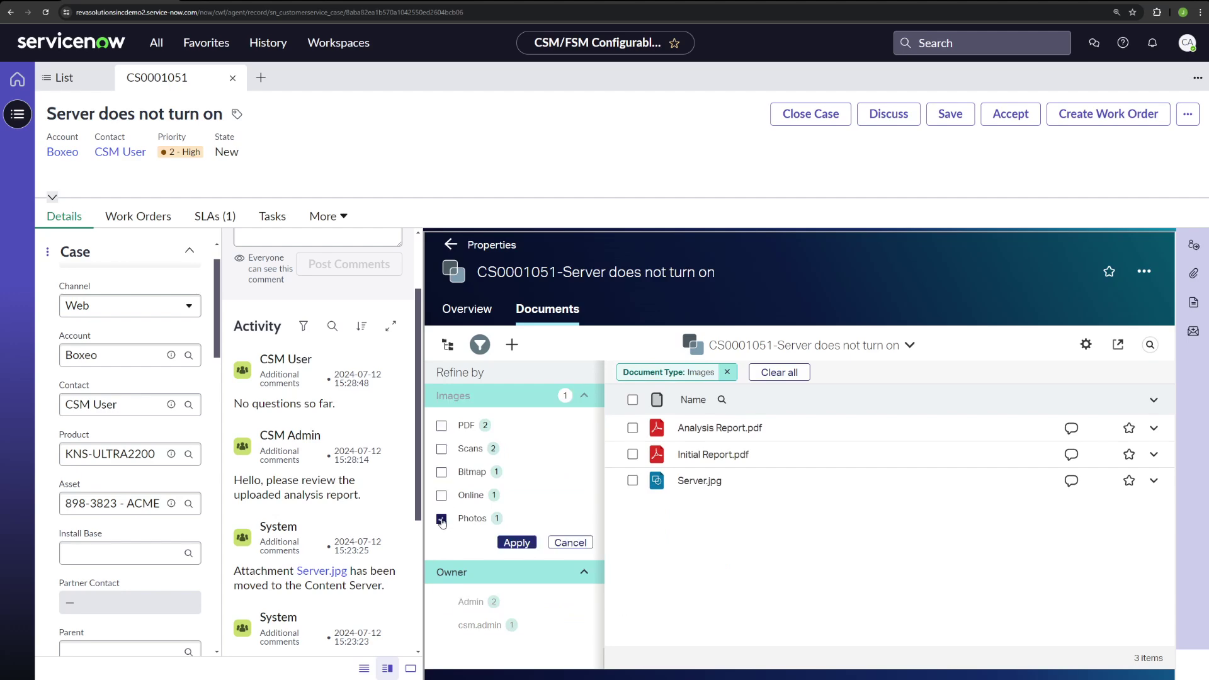
pyautogui.click(521, 543)
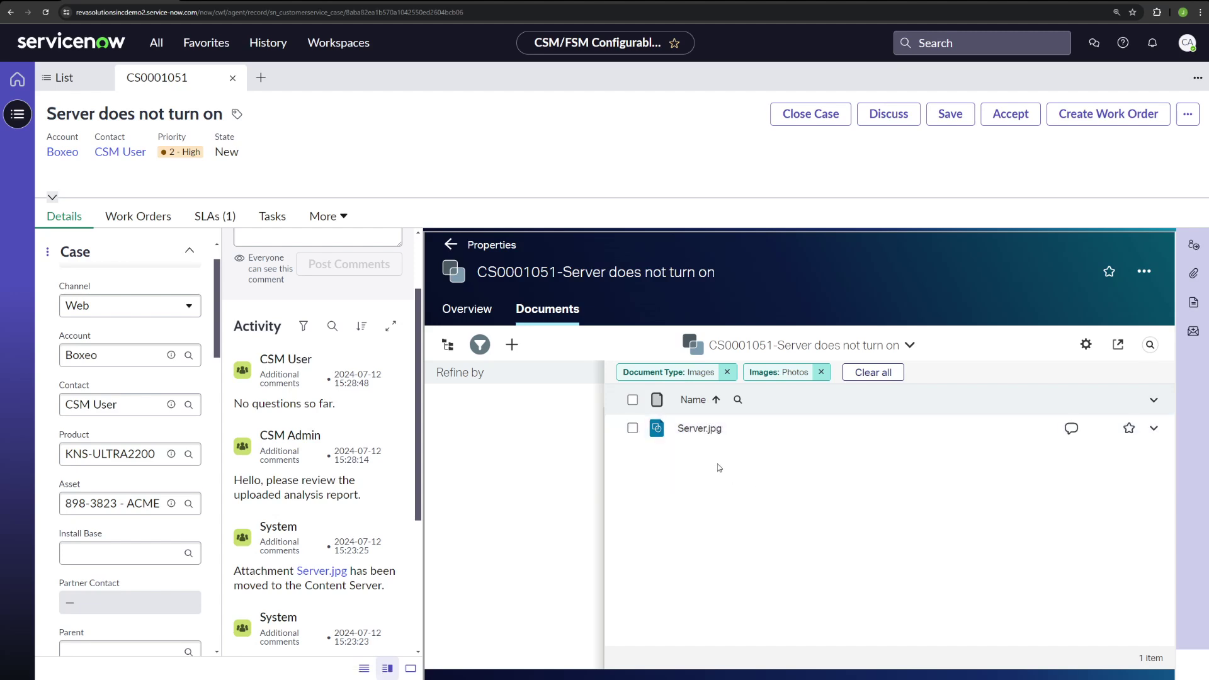
pyautogui.click(874, 372)
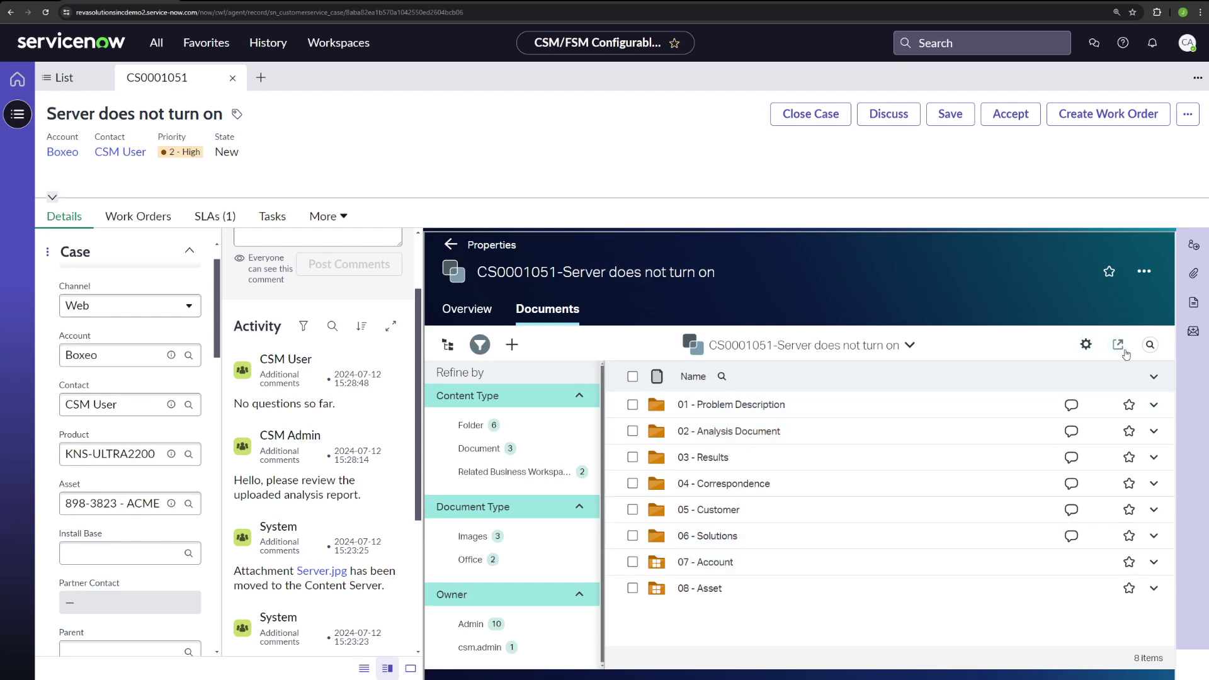
pyautogui.click(1151, 346)
pyautogui.write('diganosti')
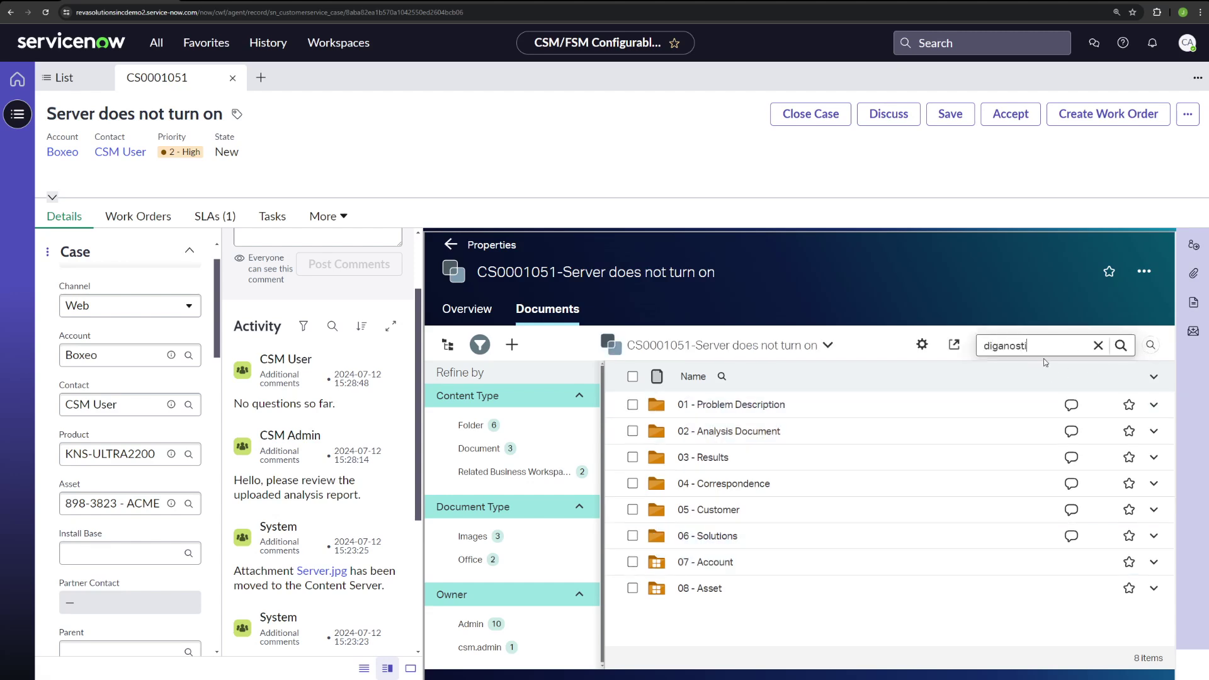
pyautogui.write('c tests')
pyautogui.press('Return')
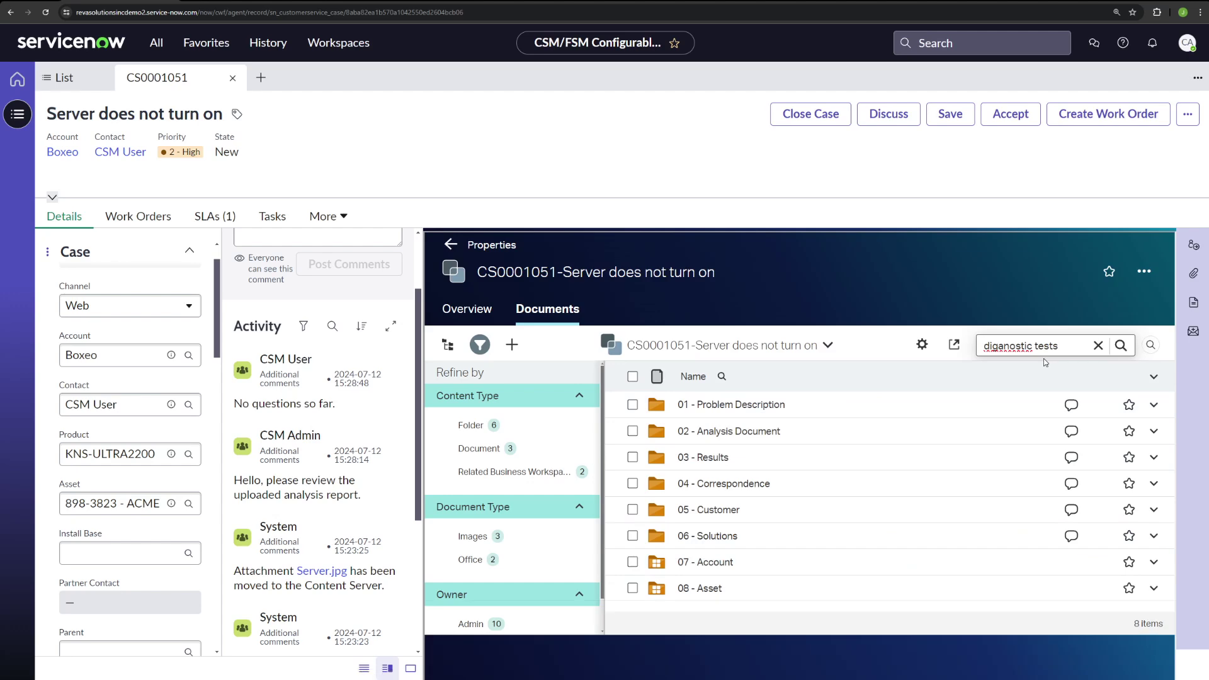
pyautogui.click(455, 256)
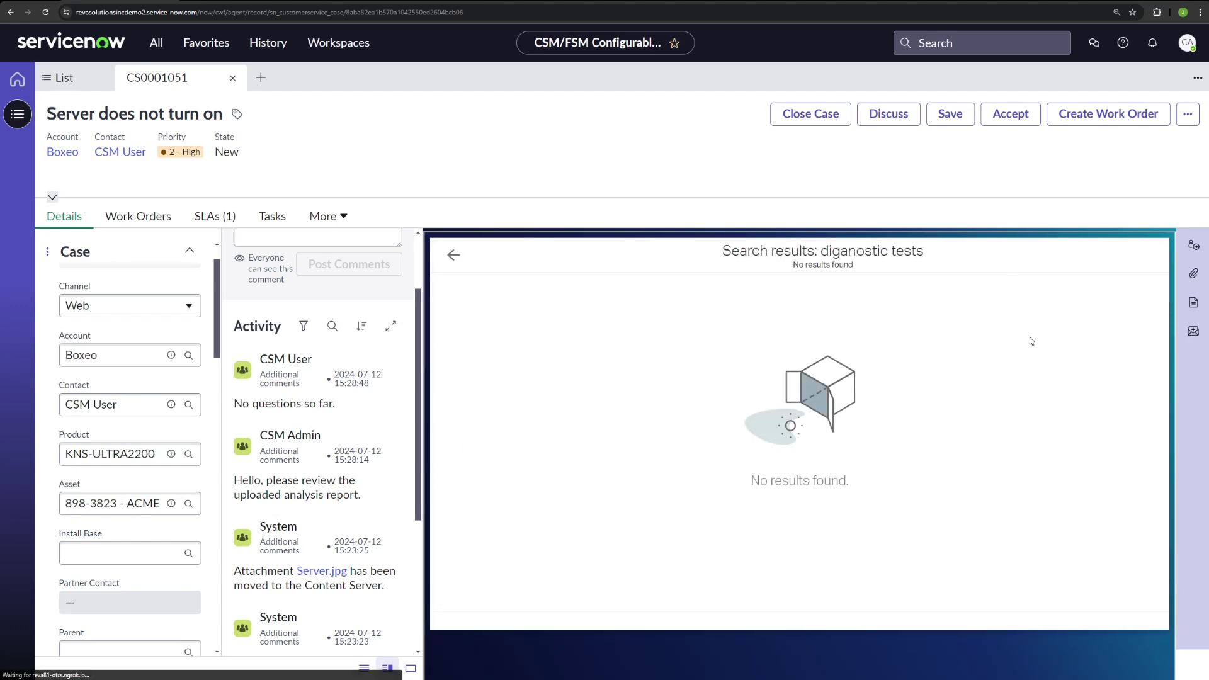
# Step: Search from the top level of the case workspace for "diagnostic tests"
pyautogui.click(1150, 345)
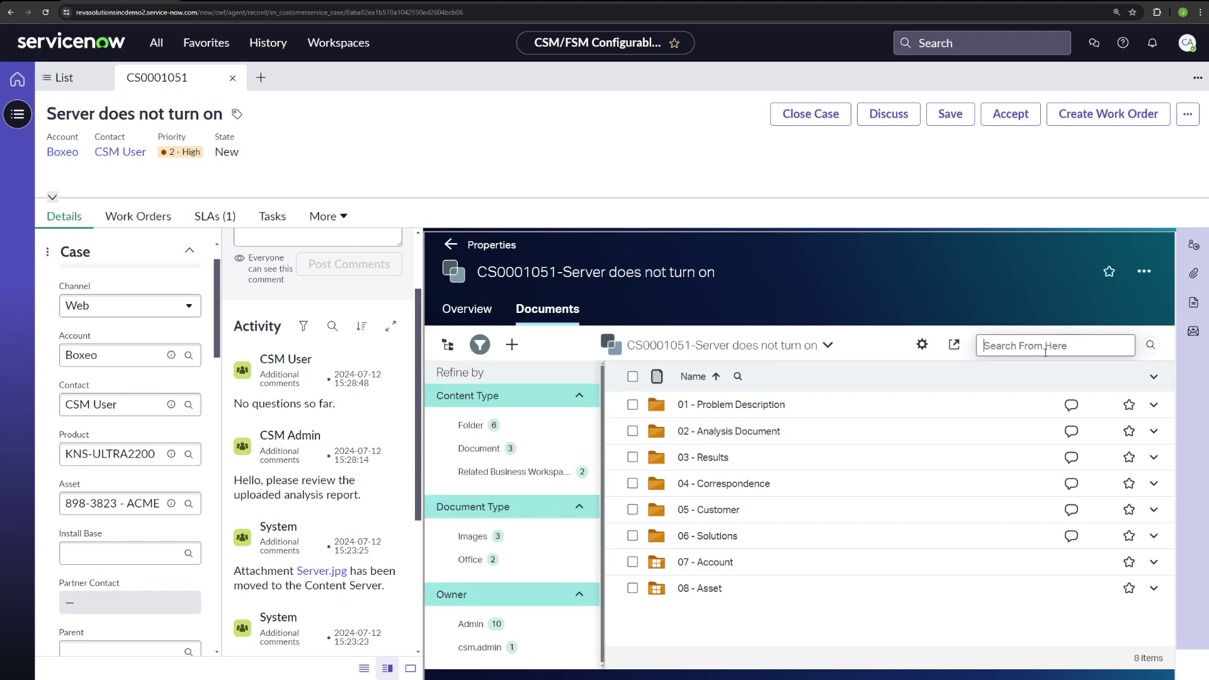
pyautogui.write('diagnostic tests')
pyautogui.press('Return')
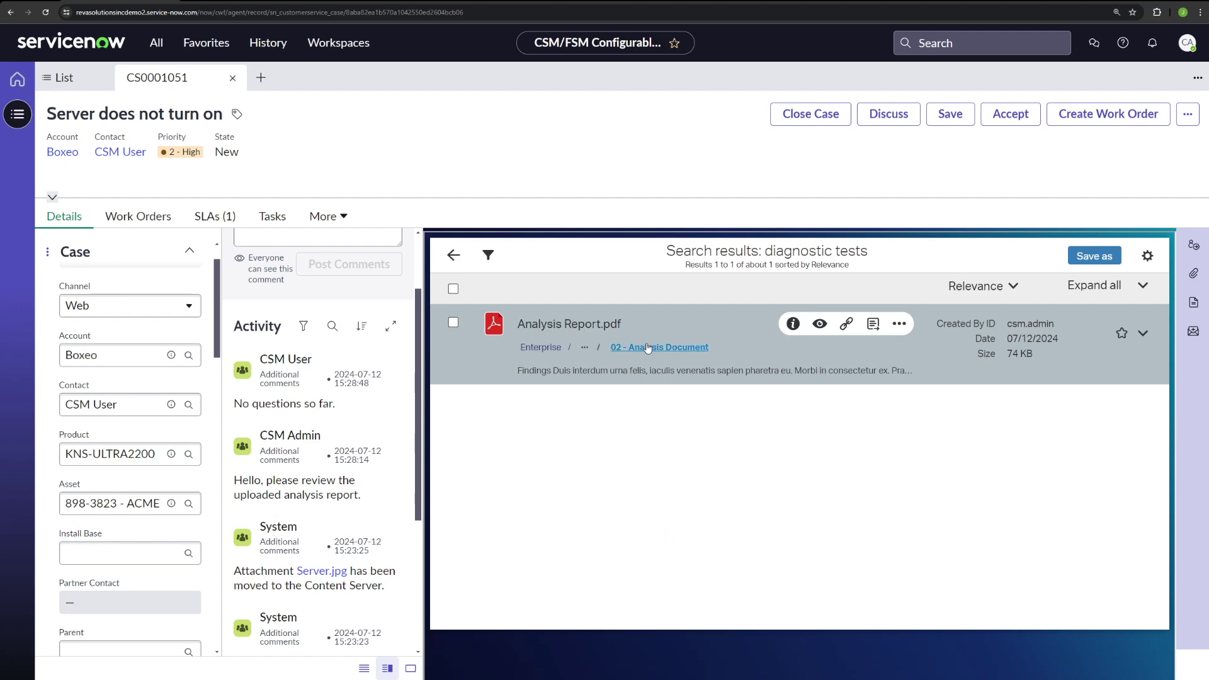
# Step: Preview Analysis Report.pdf from the search results, read its summary, and return to the case workspace's documents
pyautogui.click(819, 325)
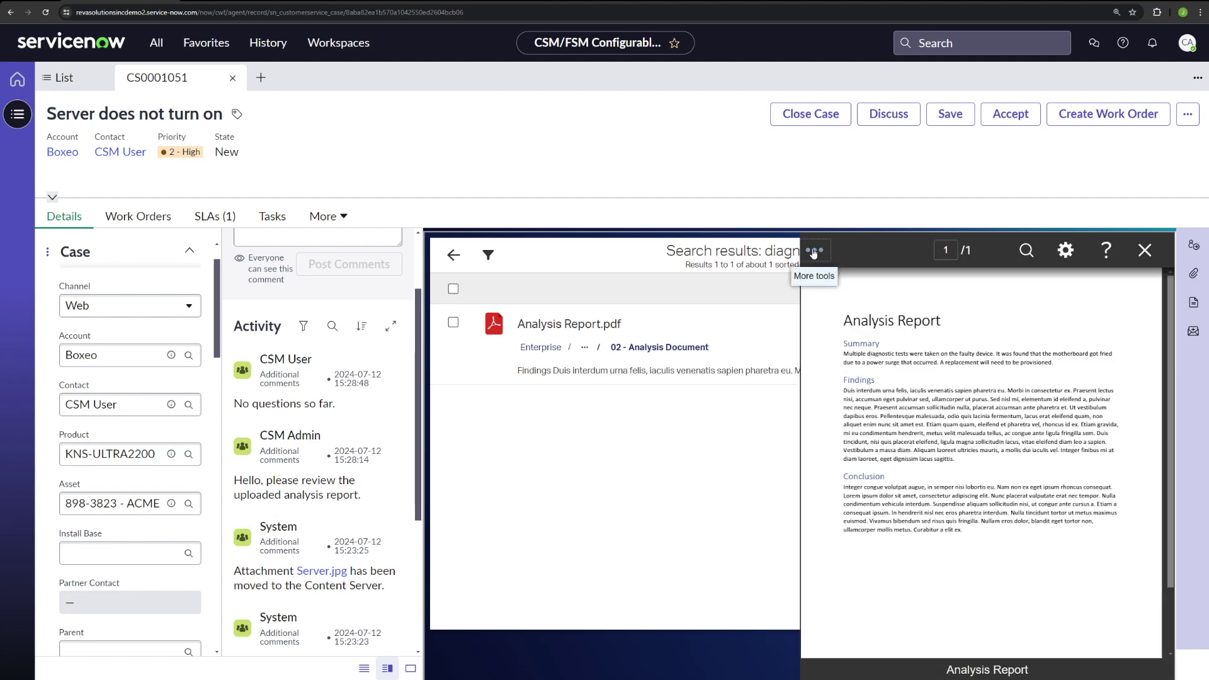
pyautogui.click(814, 250)
pyautogui.click(858, 365)
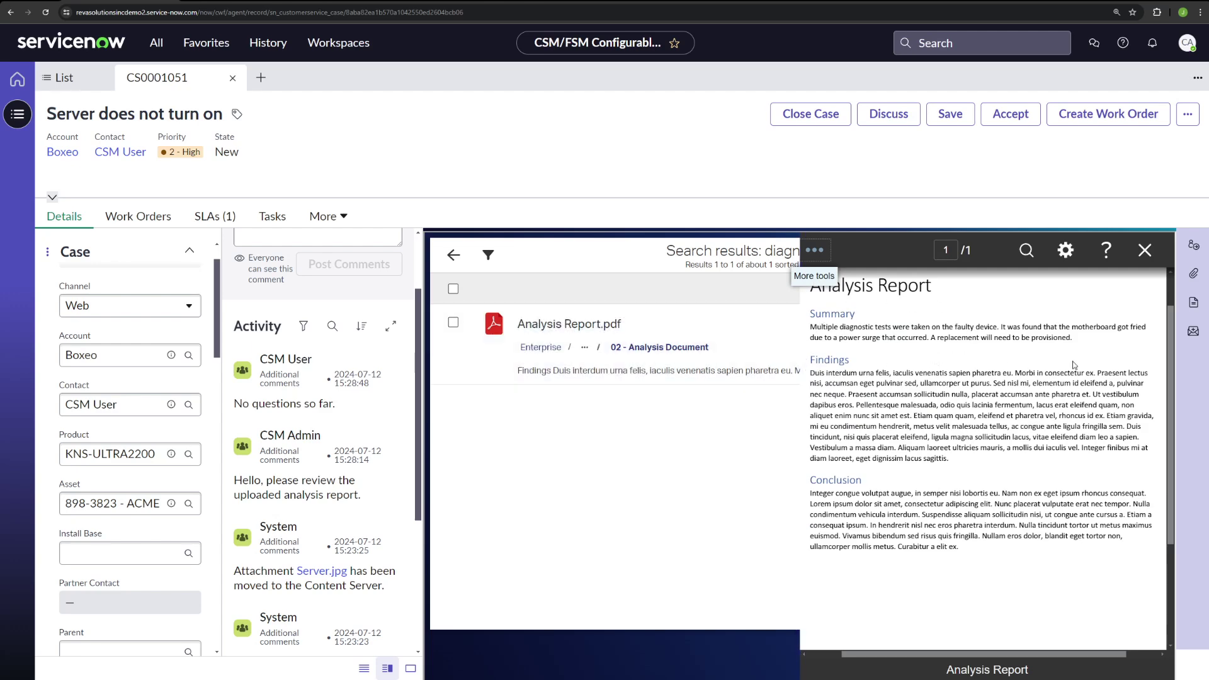
pyautogui.click(1157, 265)
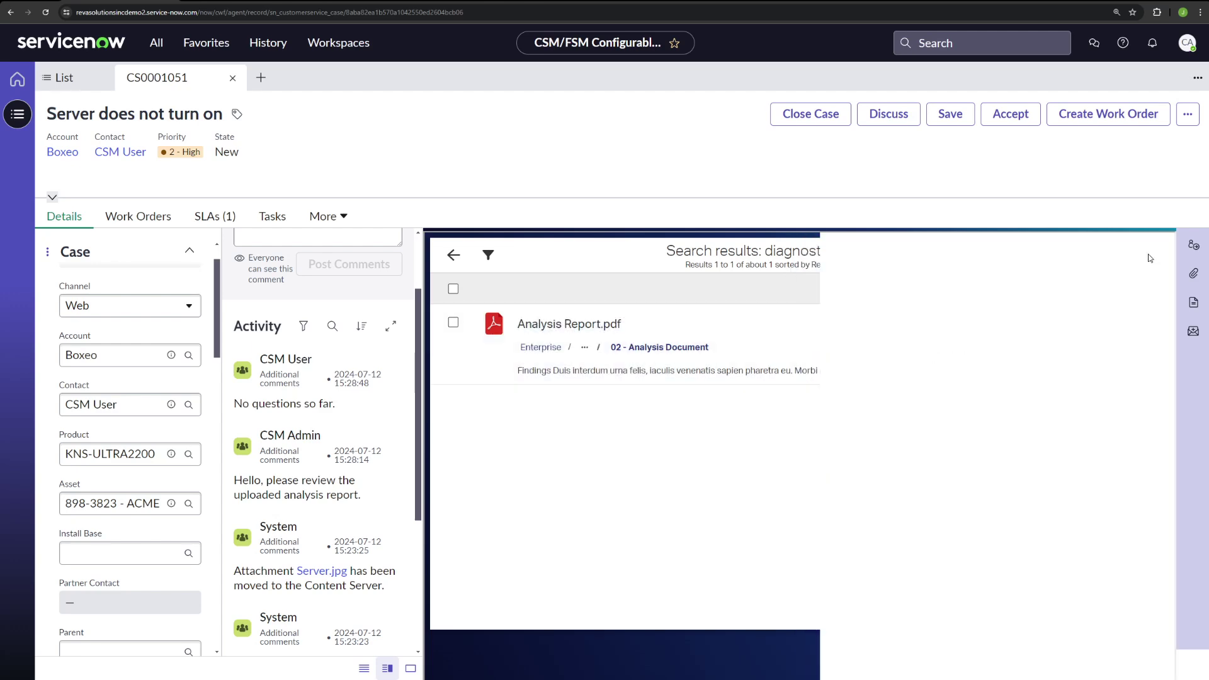
pyautogui.click(452, 254)
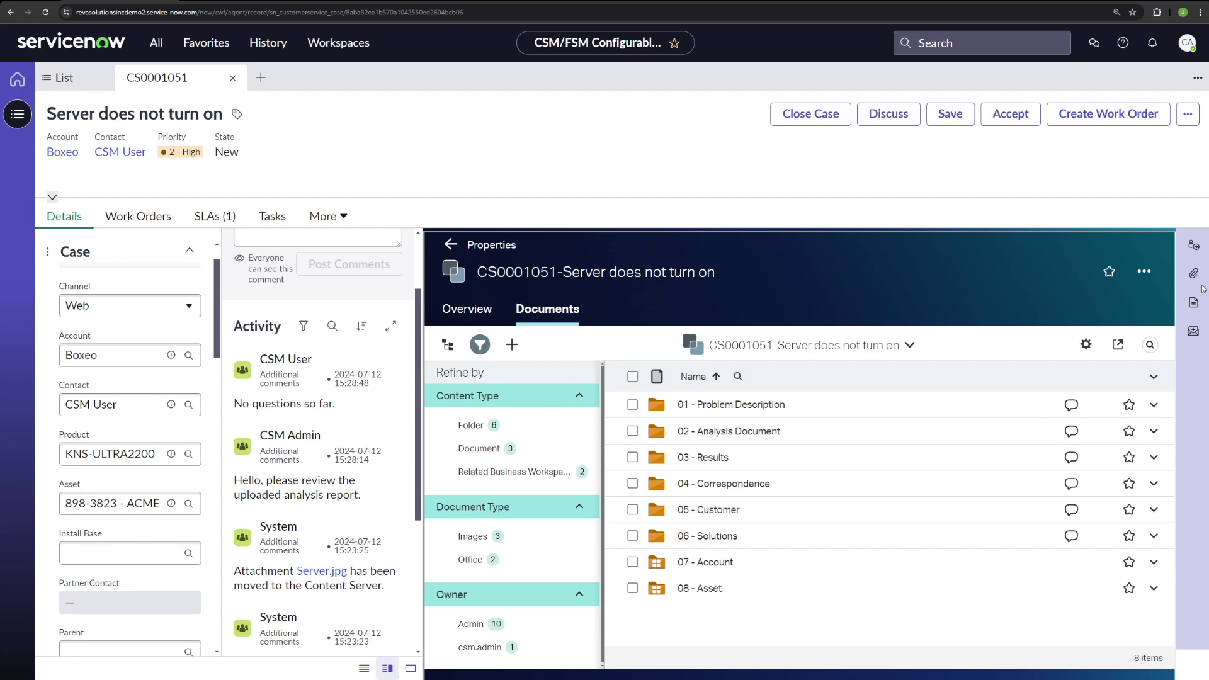
# Step: Replace the query in the case's Advanced Agent Assist with "template" and open Report template.pdf
pyautogui.click(1193, 245)
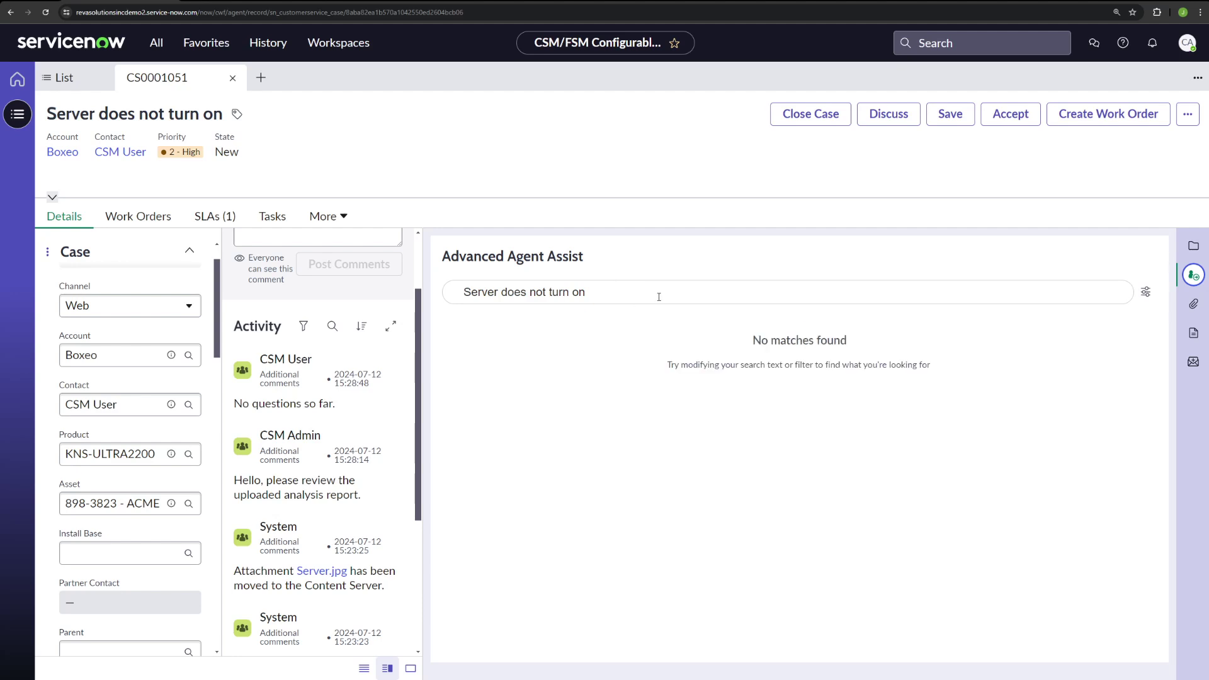
pyautogui.moveTo(659, 297); pyautogui.dragTo(446, 264)
pyautogui.press('BackSpace')
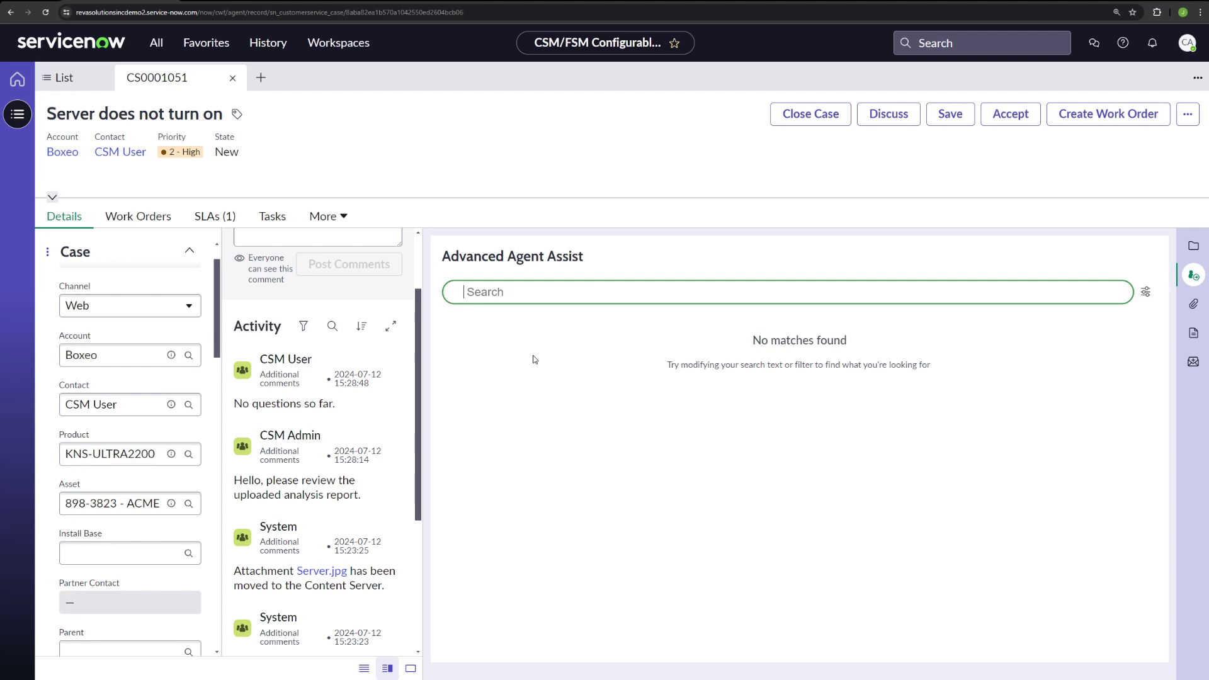
pyautogui.write('template')
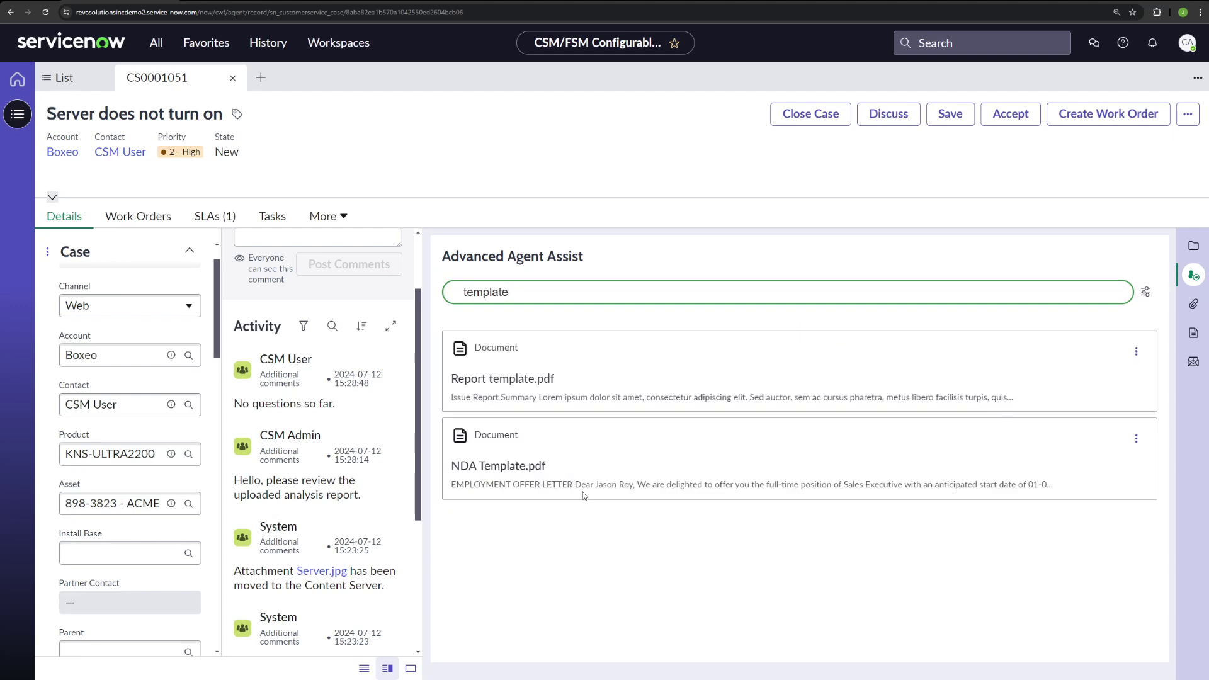
pyautogui.click(504, 381)
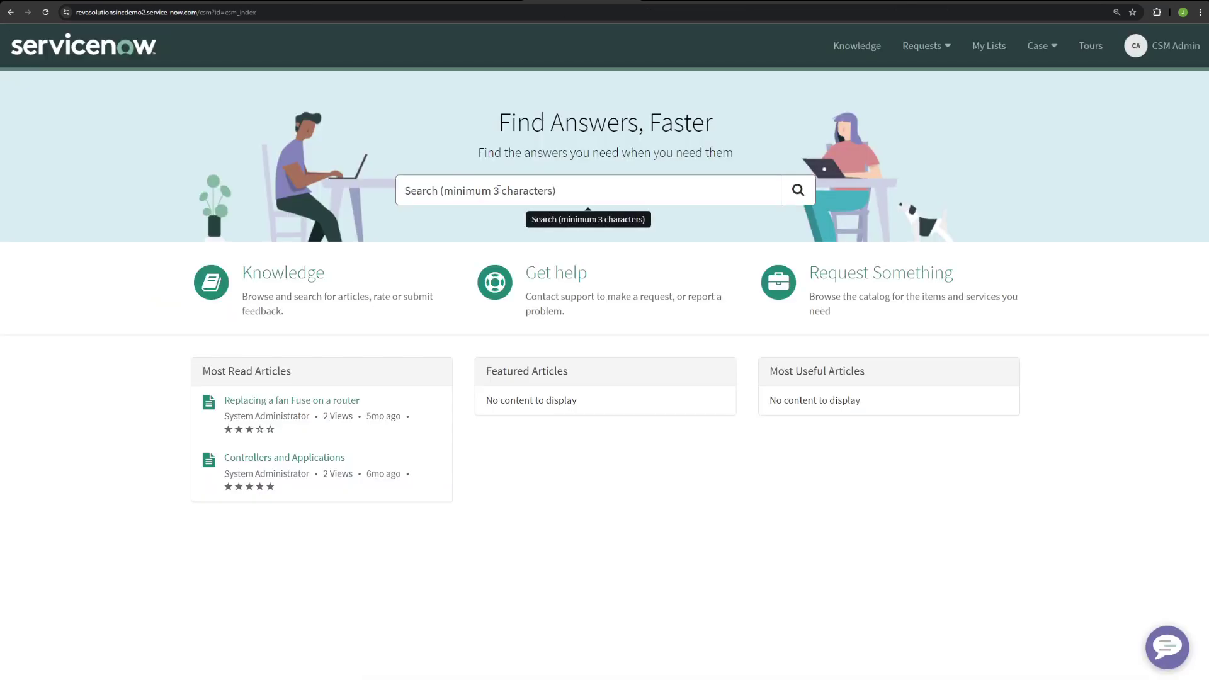
# Step: Search the customer service portal for "template" and open Report template.pdf from the results
pyautogui.click(498, 189)
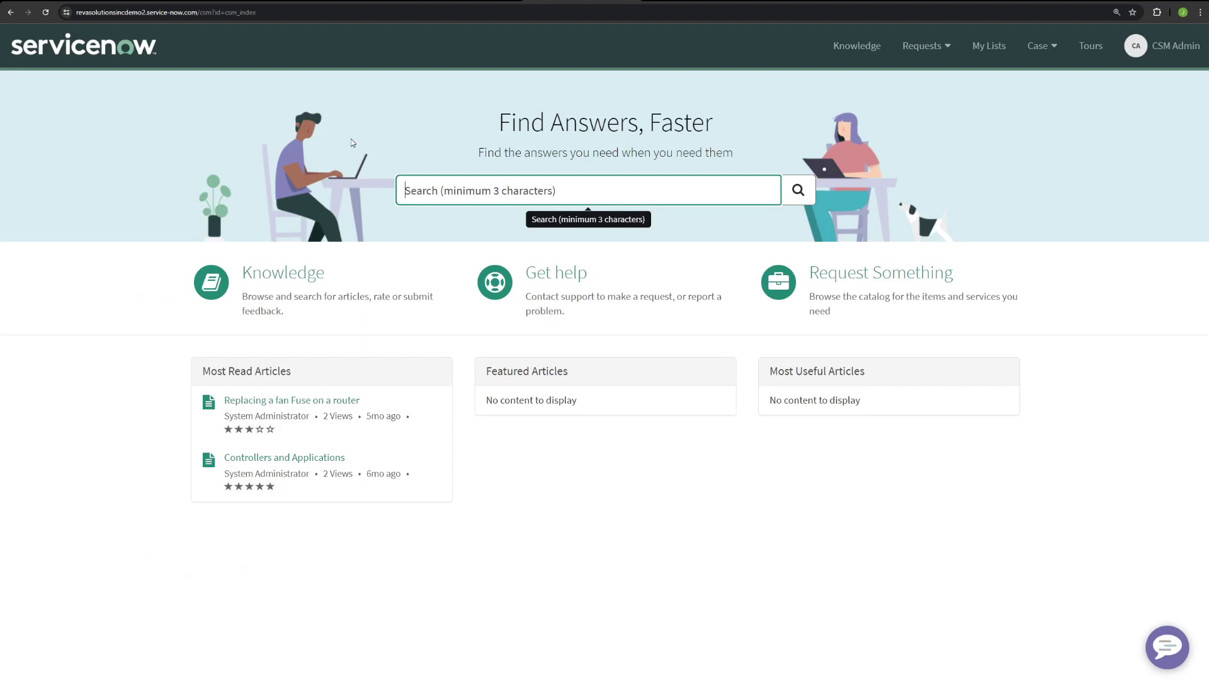
pyautogui.write('template')
pyautogui.press('Return')
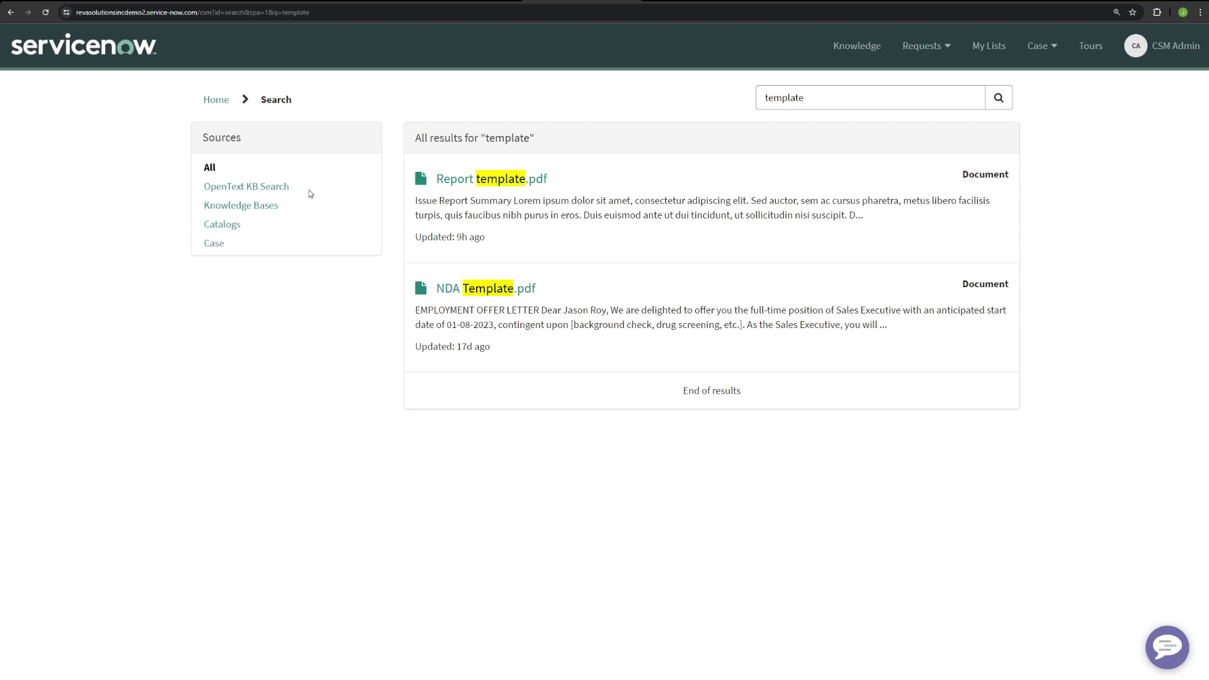
pyautogui.click(480, 178)
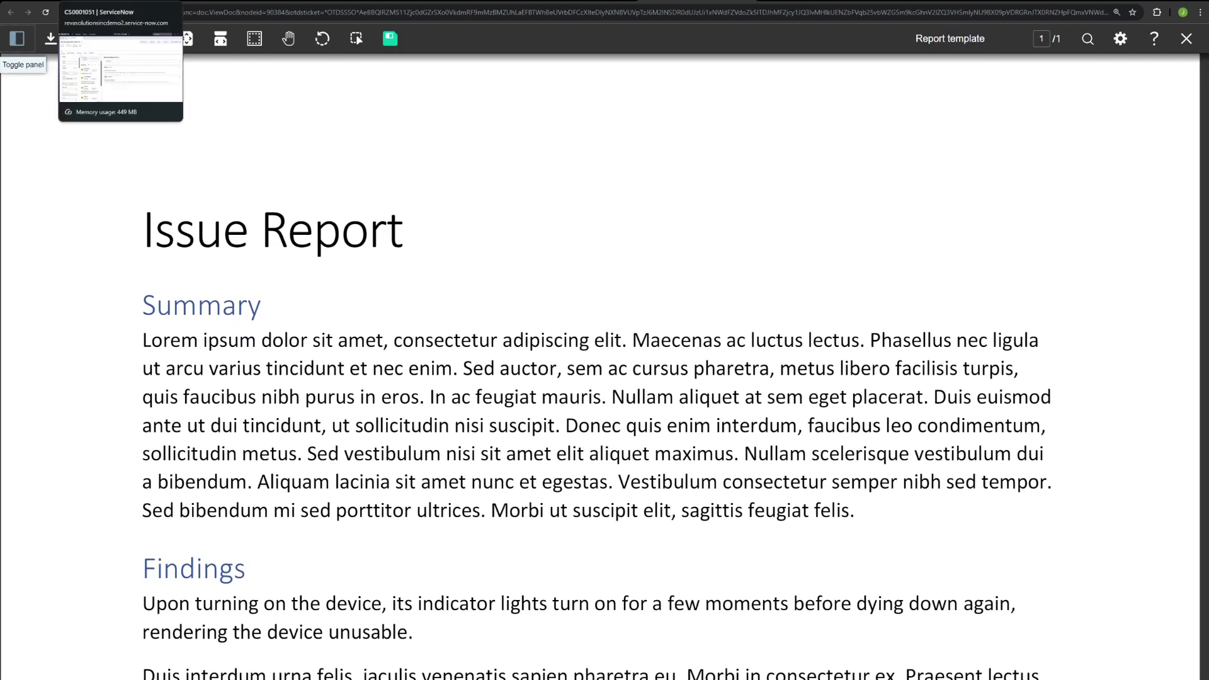
# Step: Return to the agent's view of the case and set its resolution code to the "Solved – Fixed by Support" option
pyautogui.click(123, 1)
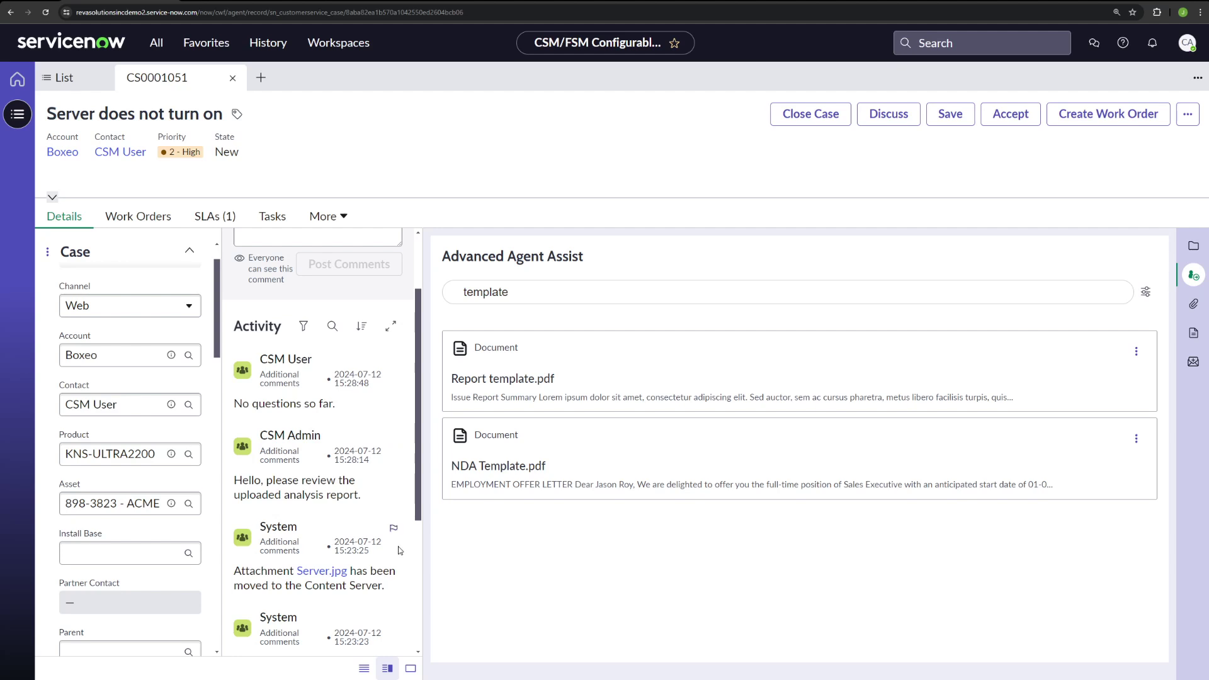
pyautogui.scroll(-7, 101, 457)
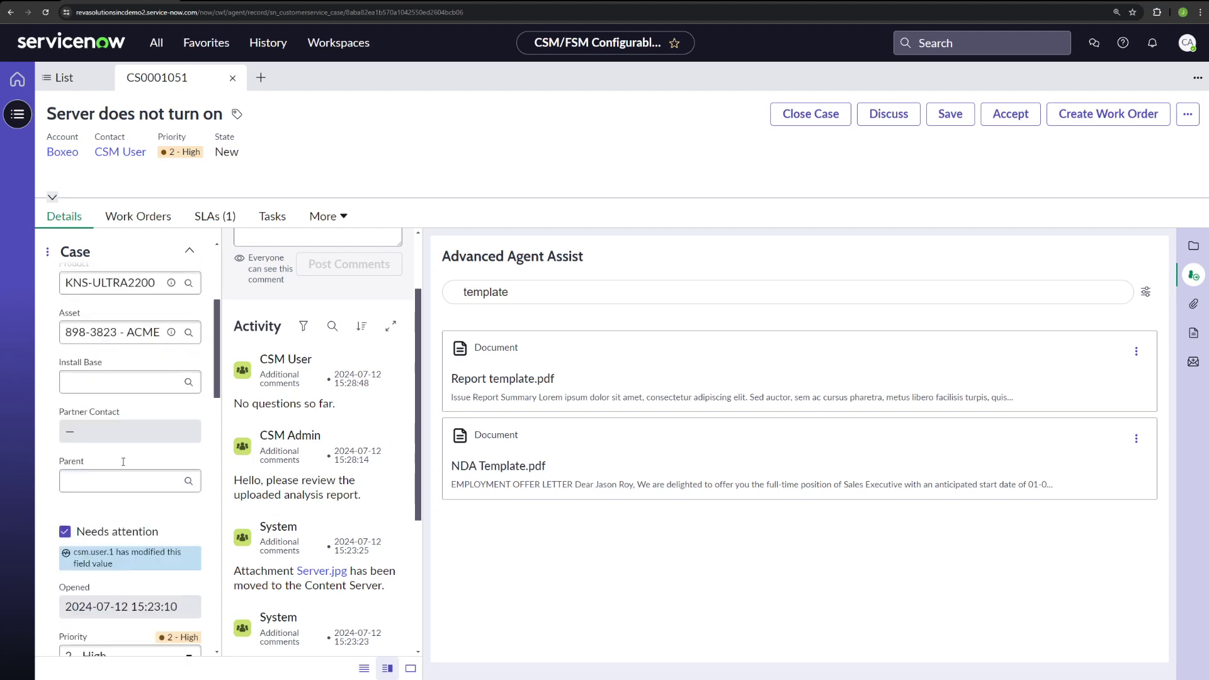
pyautogui.scroll(-8, 127, 452)
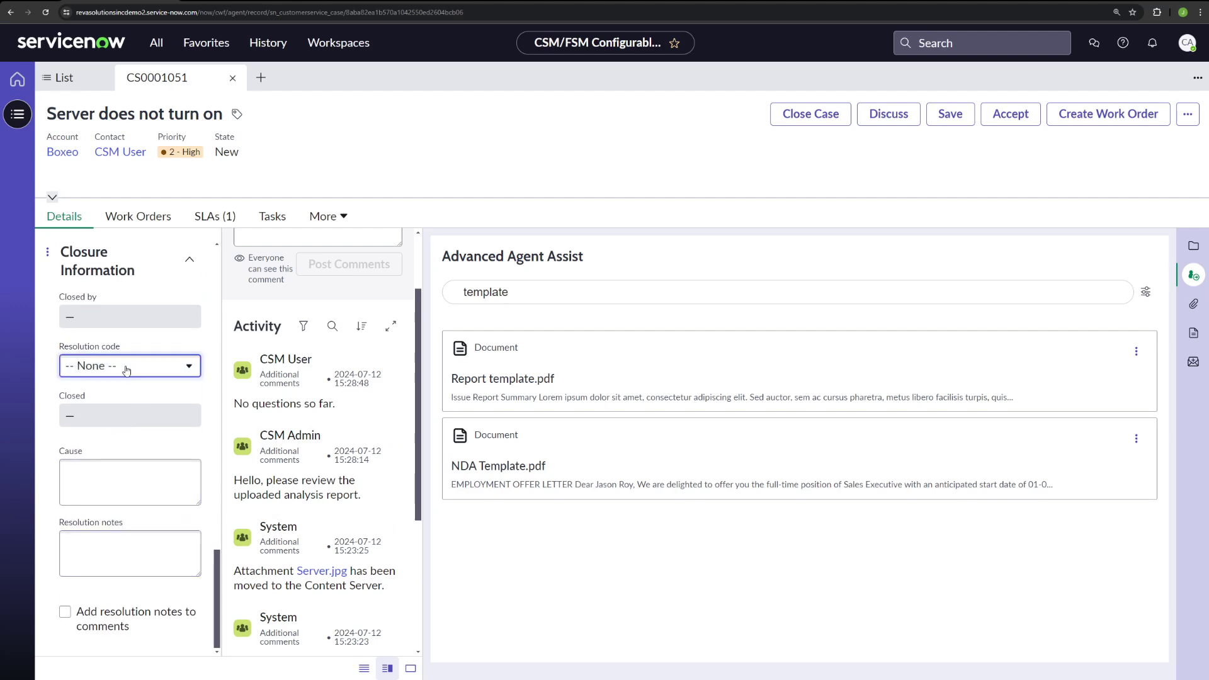
pyautogui.click(88, 368)
pyautogui.click(129, 421)
# Step: Enter the resolution notes "A replacement unit will be provisioned" and enable adding the resolution notes to the comments
pyautogui.click(123, 537)
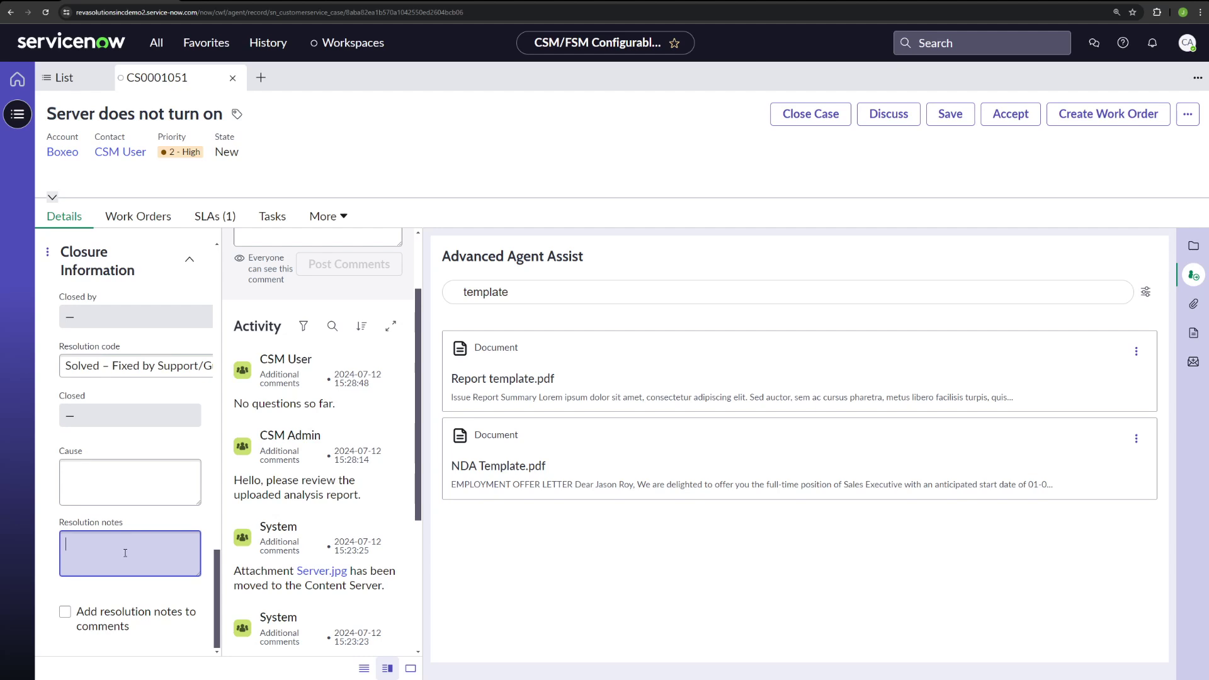
pyautogui.write('A replacement unit will be provisioned')
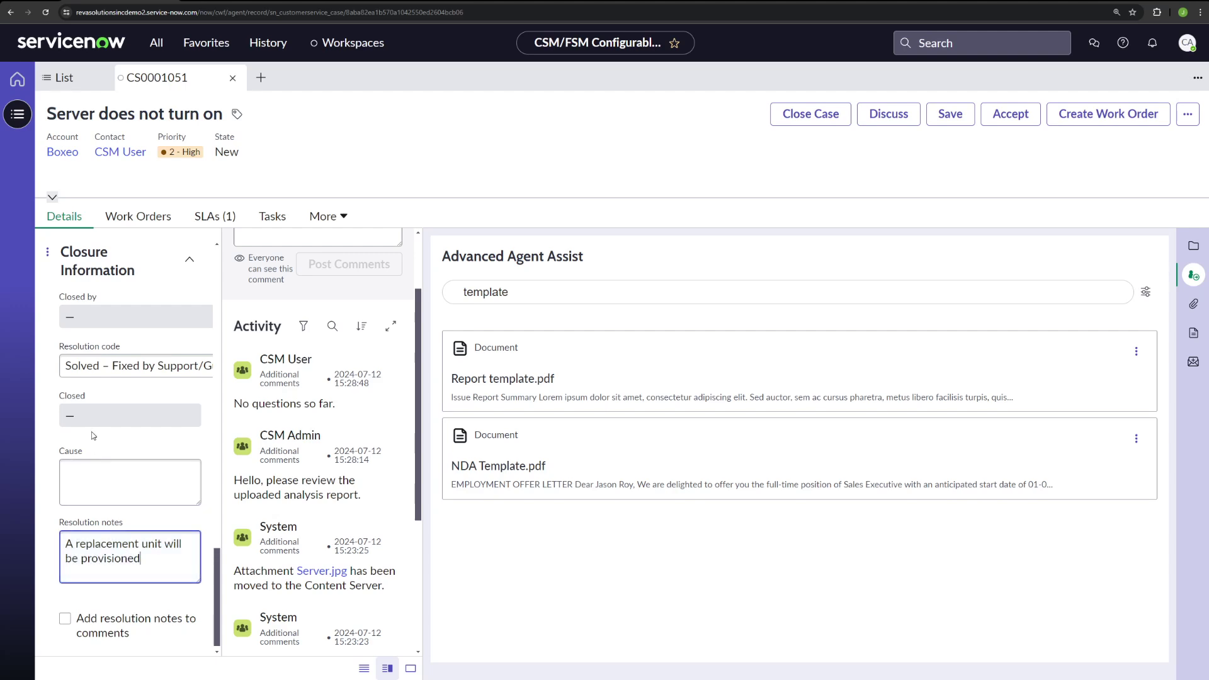
pyautogui.scroll(-1, 194, 545)
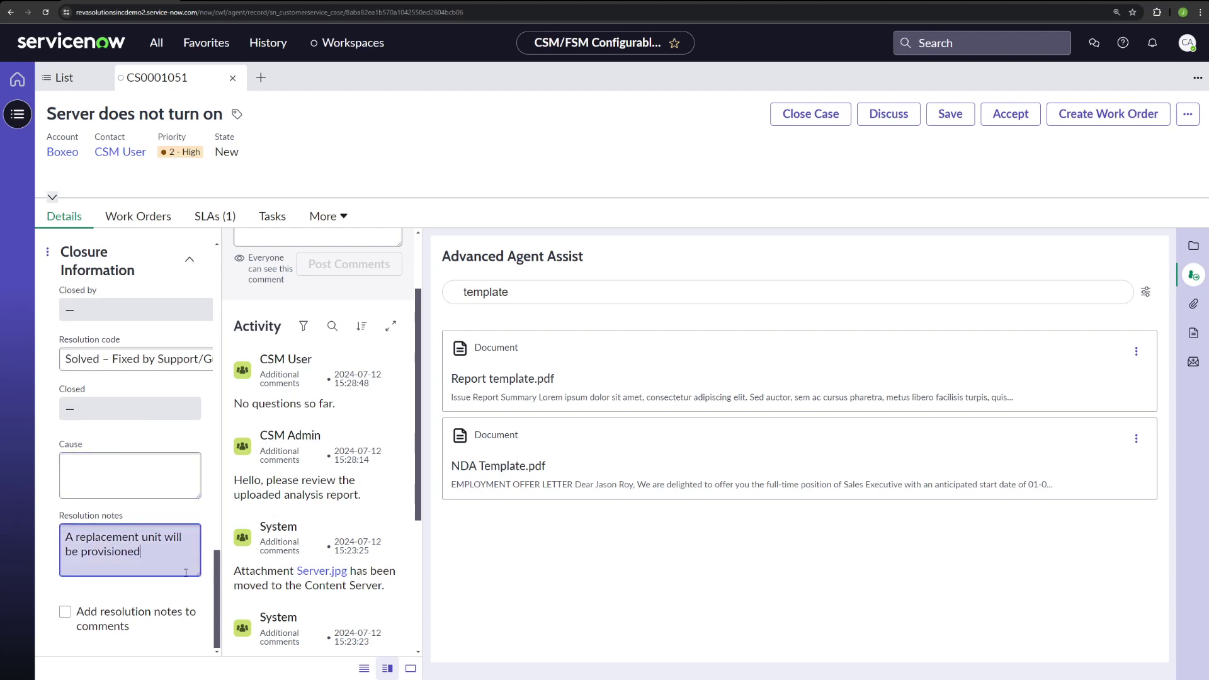
pyautogui.click(65, 617)
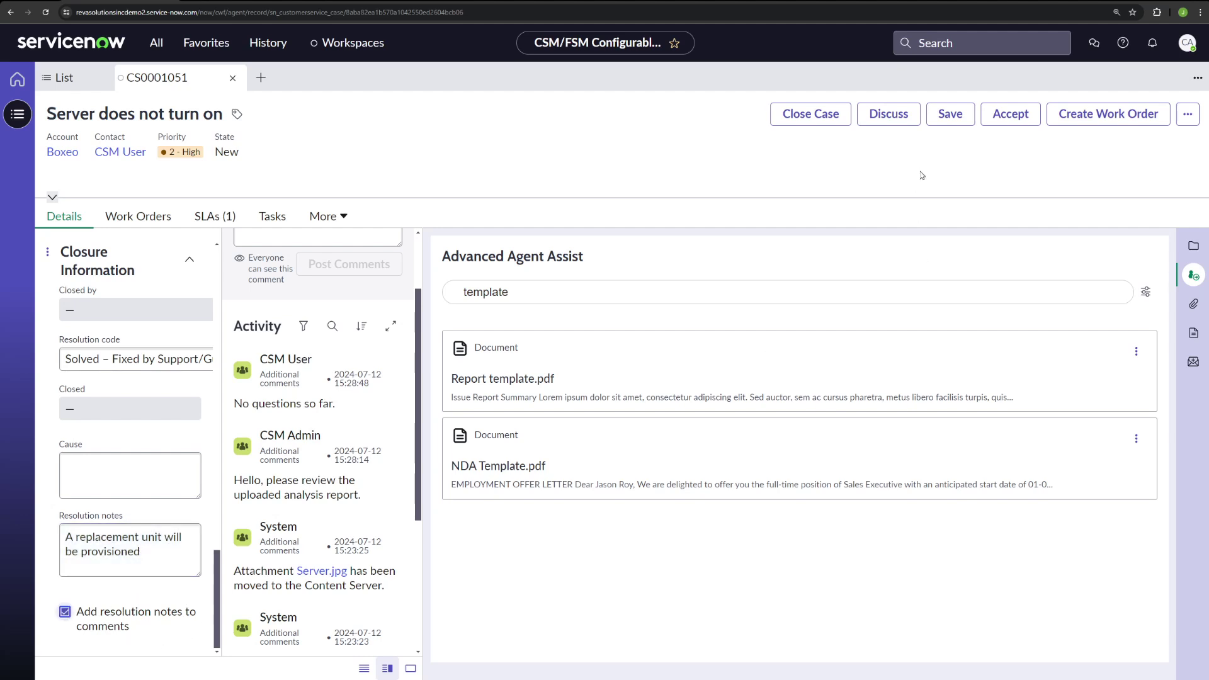
# Step: Close the "Server does not turn on" case and dismiss the Special Handling Notes dialog
pyautogui.click(805, 121)
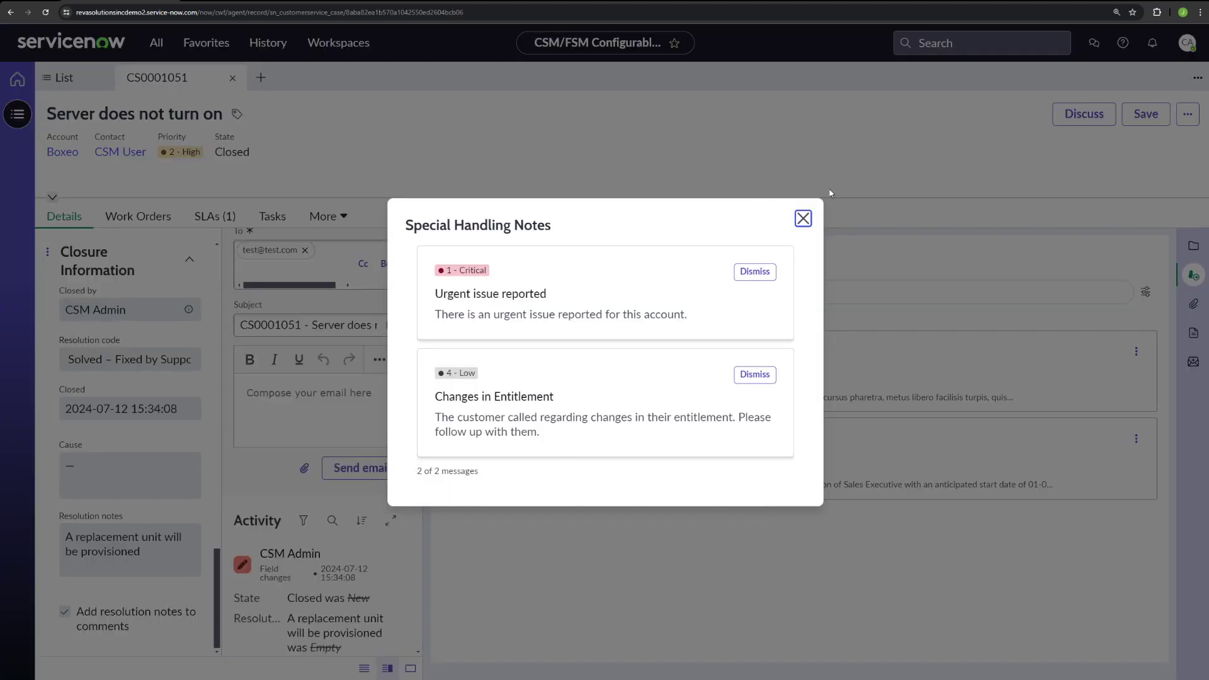
pyautogui.click(803, 219)
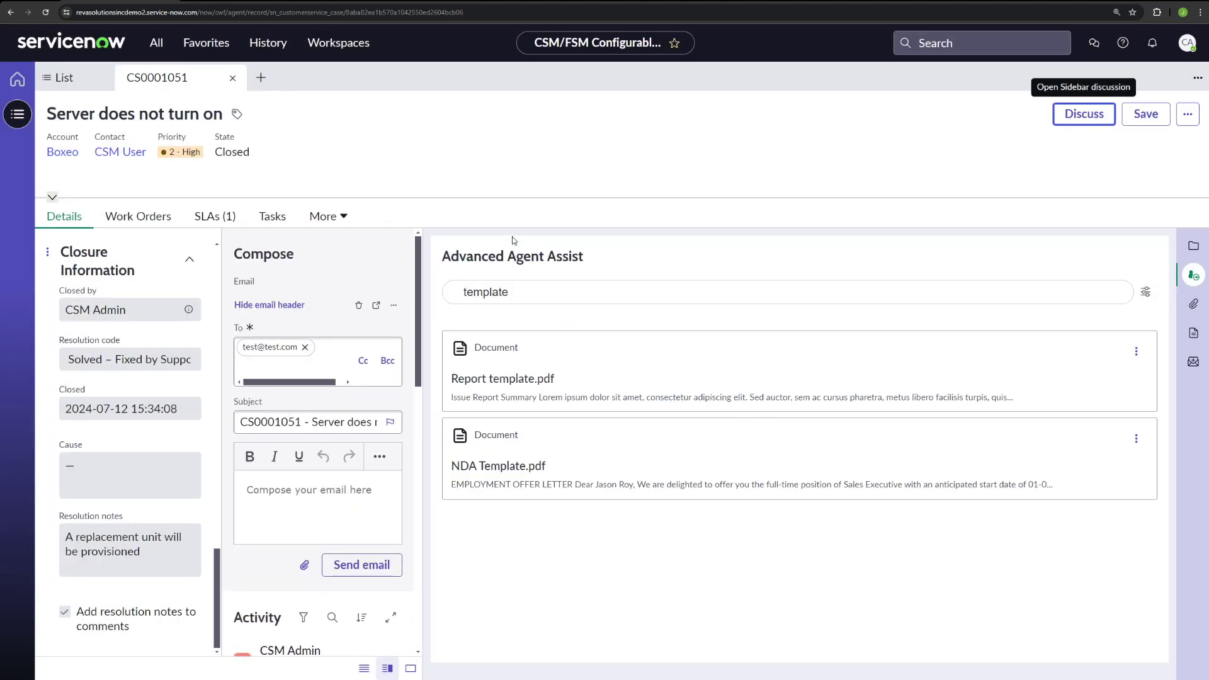
# Step: Switch to the customer service portal and review the case's state and latest activity comments
pyautogui.hotkey('alt', 'Tab')
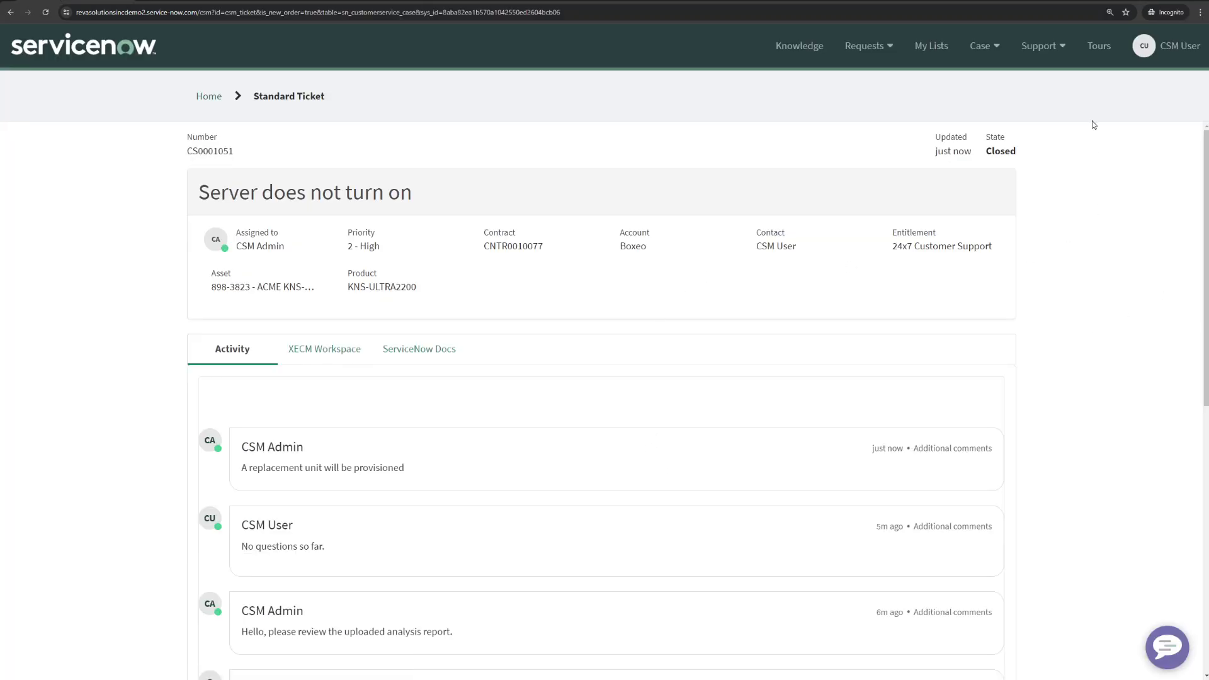
pyautogui.scroll(-2, 340, 405)
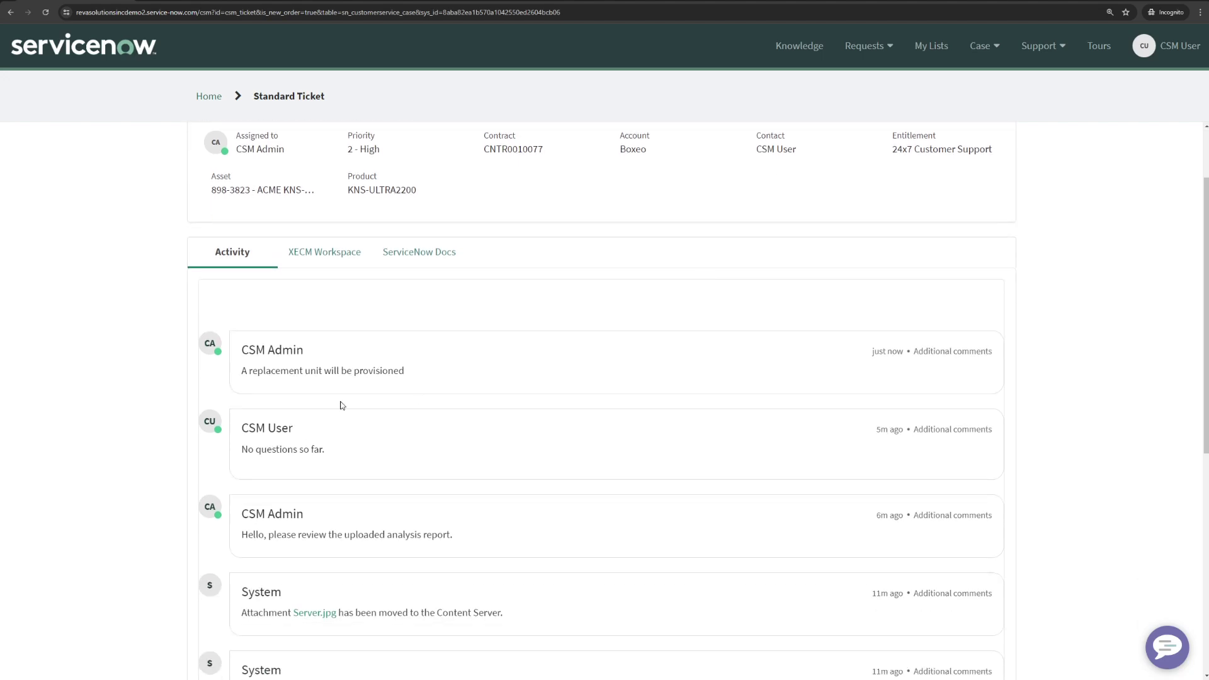
pyautogui.scroll(2, 394, 454)
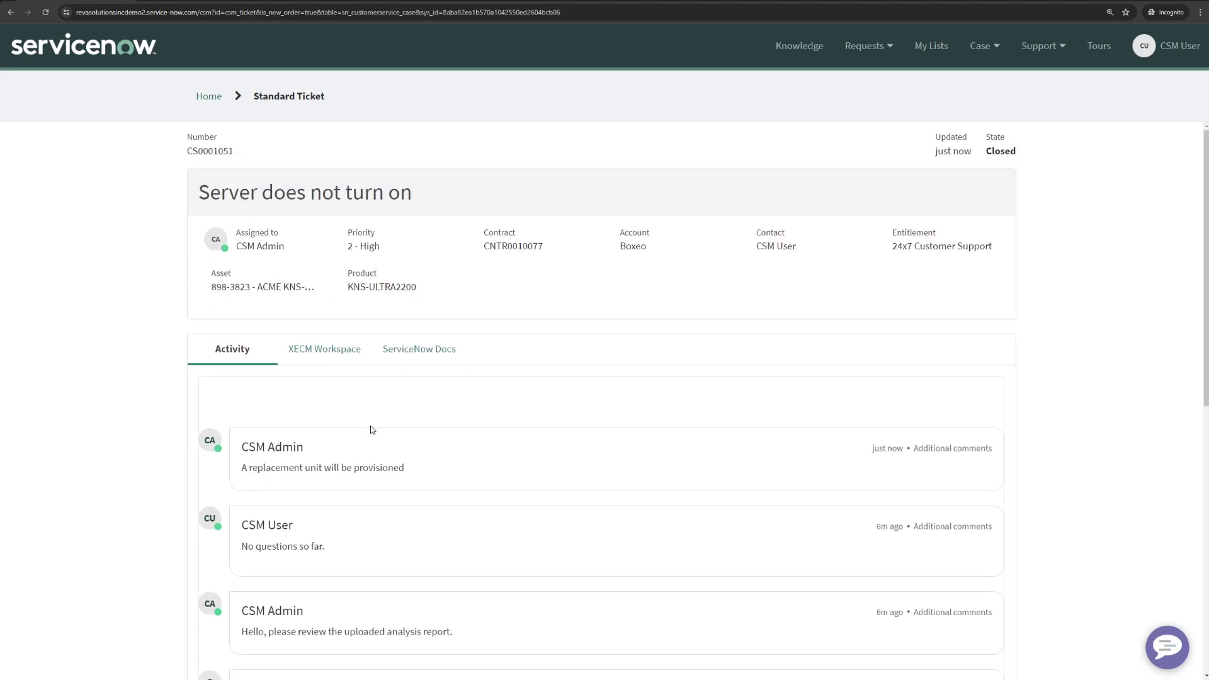